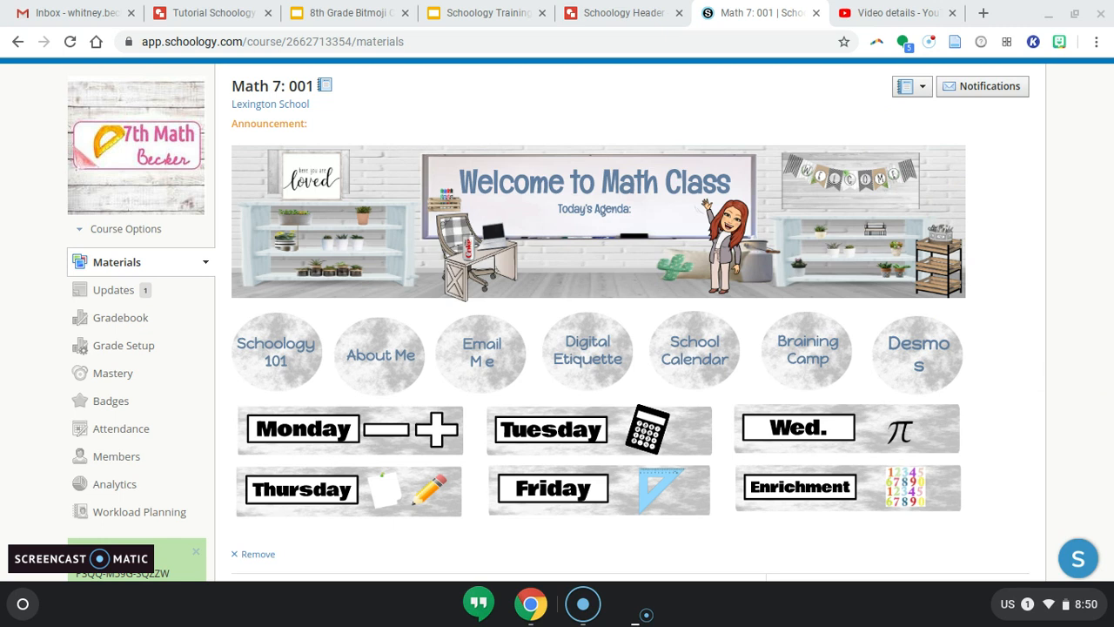
# Examine the finished header on the Math 7: 001 course page and the Tutorial Schoology Header drawing
pyautogui.scroll(-3, 557, 322)
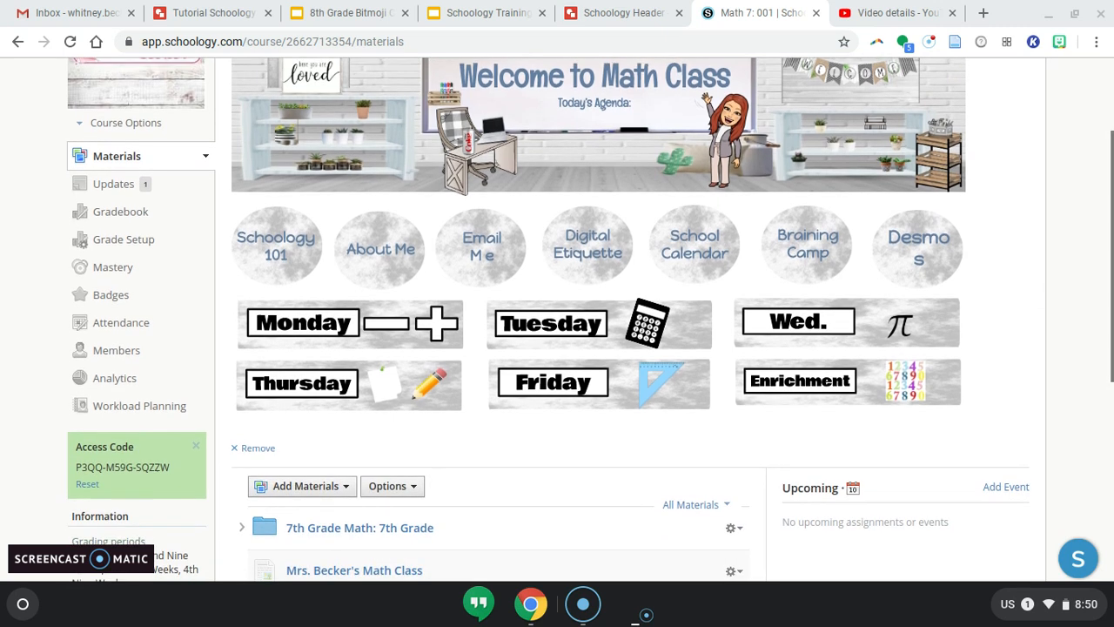
pyautogui.scroll(4, 556, 322)
pyautogui.click(587, 175)
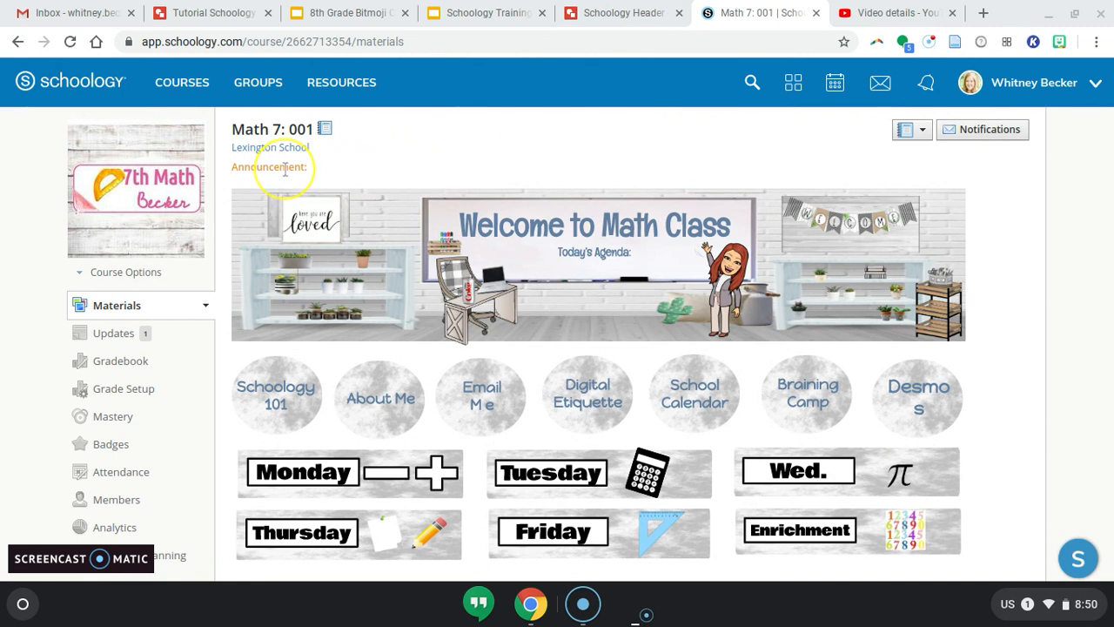
pyautogui.scroll(-3, 284, 171)
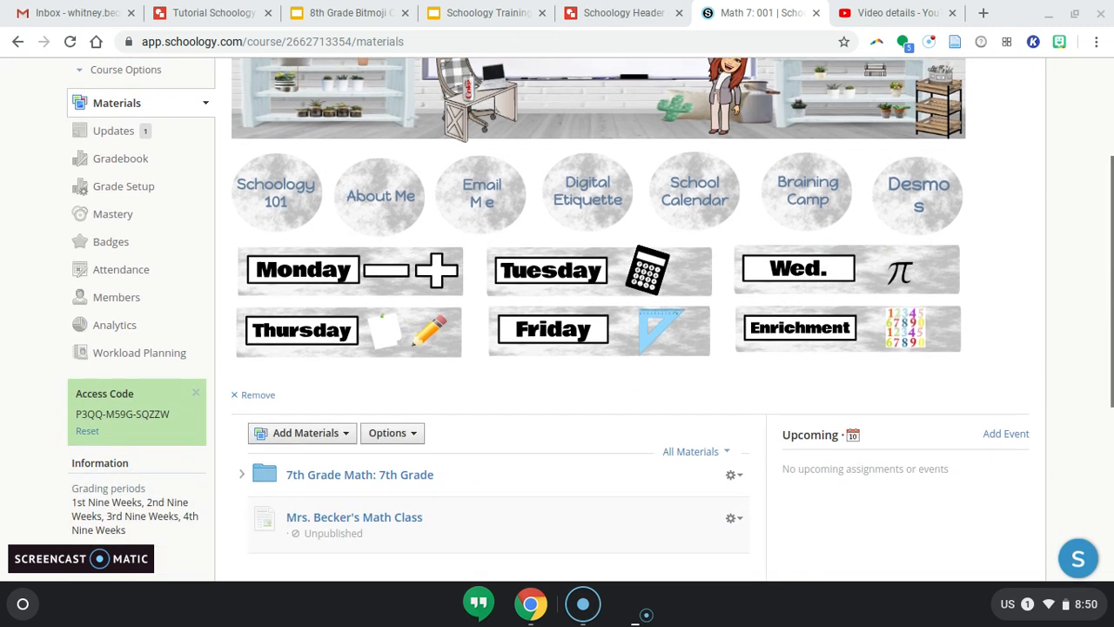
pyautogui.scroll(3, 548, 309)
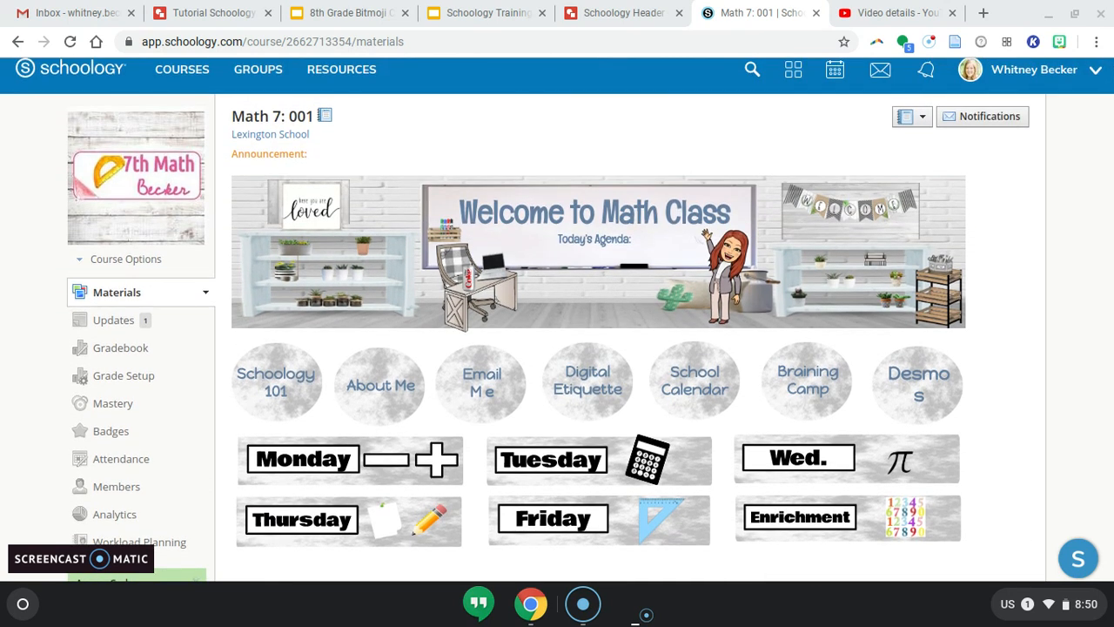
pyautogui.scroll(-1, 557, 320)
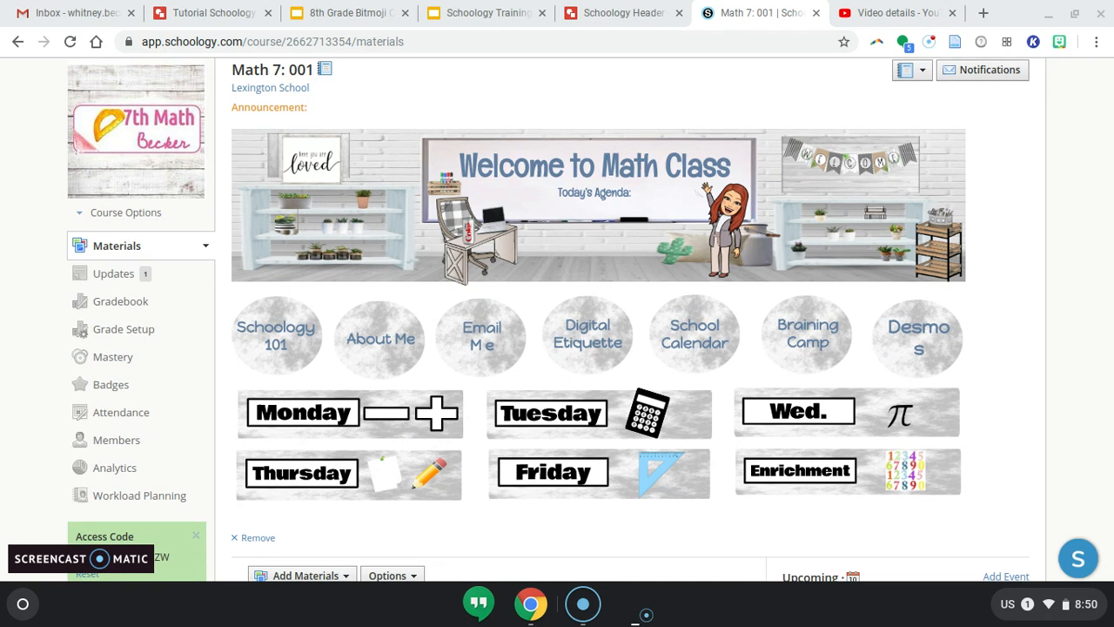
pyautogui.click(173, 7)
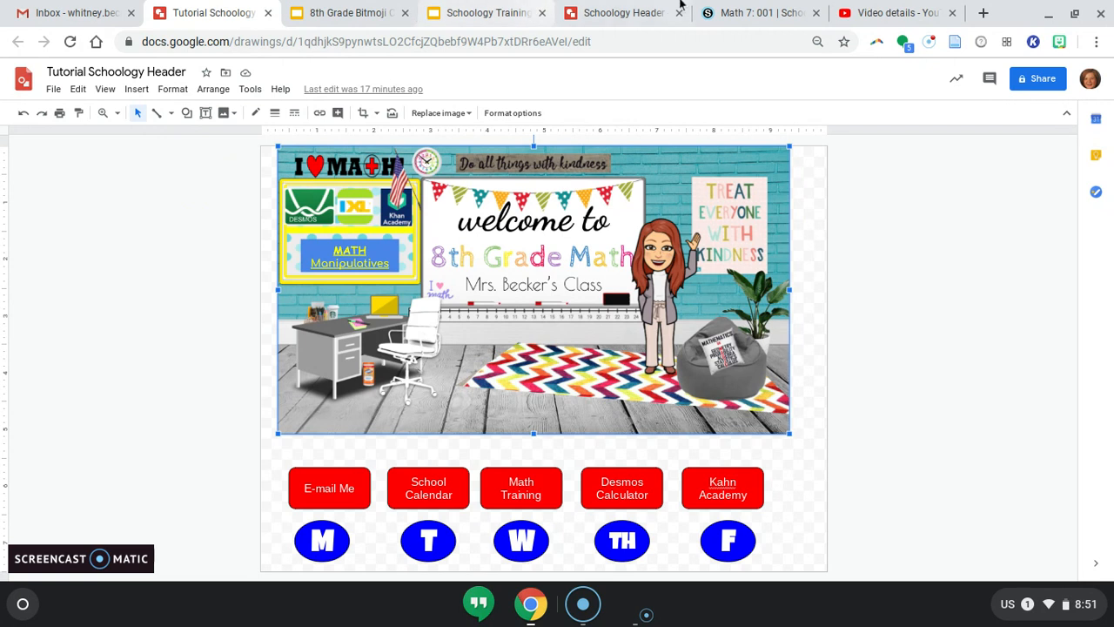
# Return to Schoology and open the Math Training Course, Section 1
pyautogui.click(721, 9)
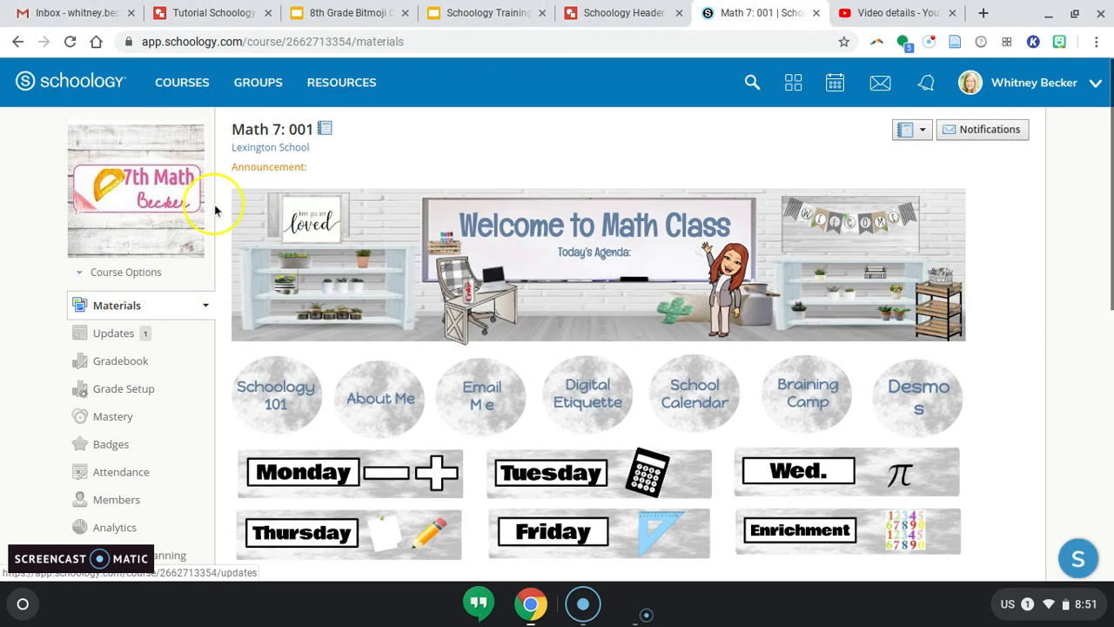
pyautogui.click(178, 105)
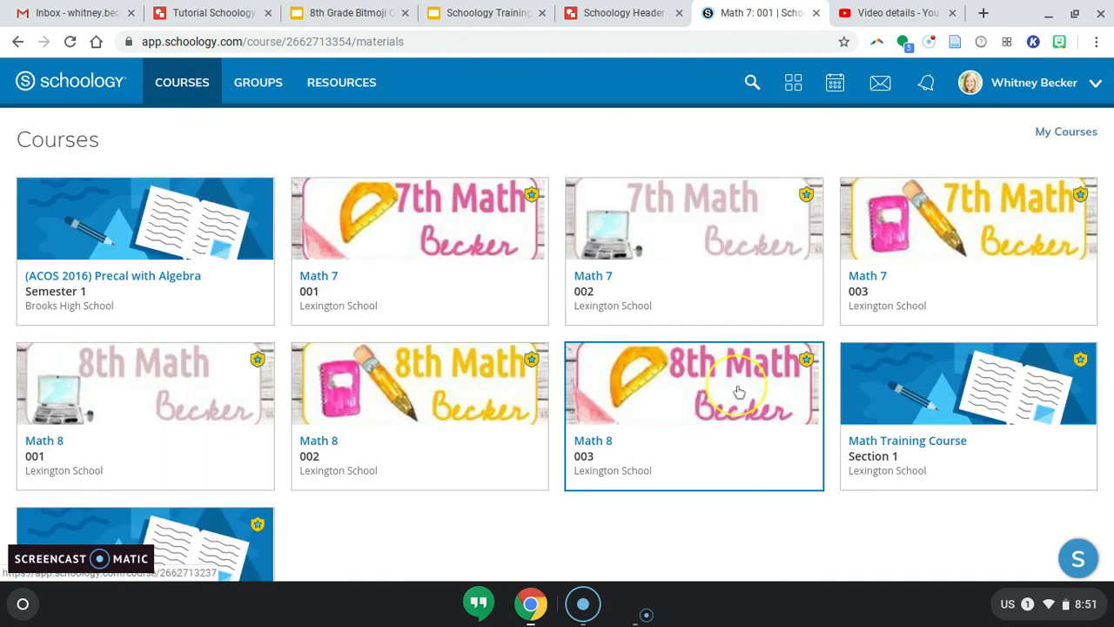
pyautogui.click(998, 394)
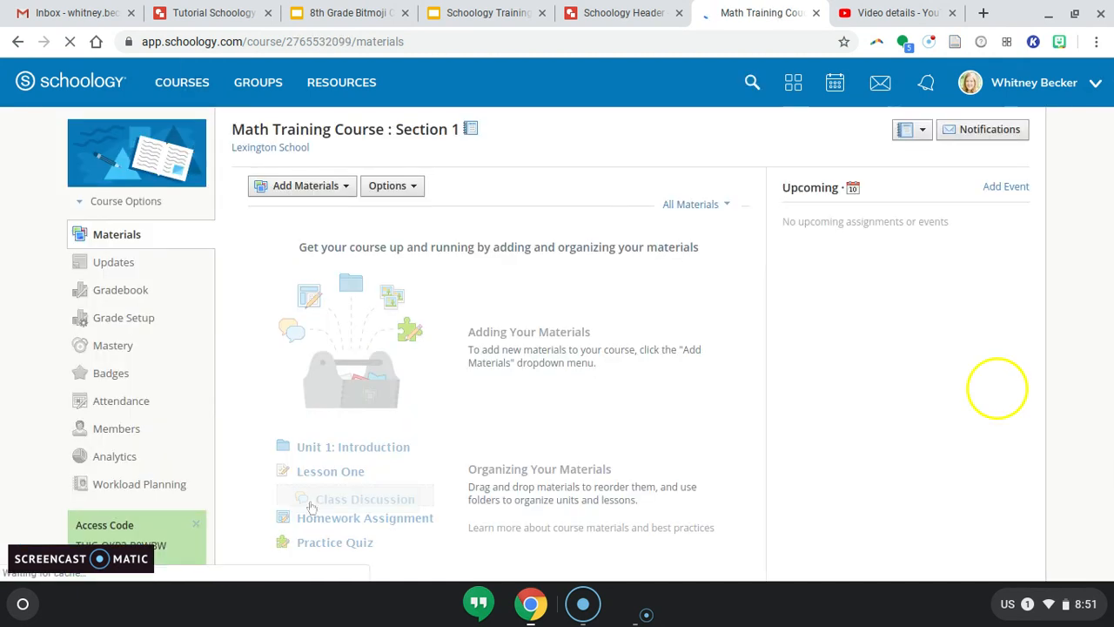
# Start a new page in the course materials and title it Bitmoji Header
pyautogui.click(320, 187)
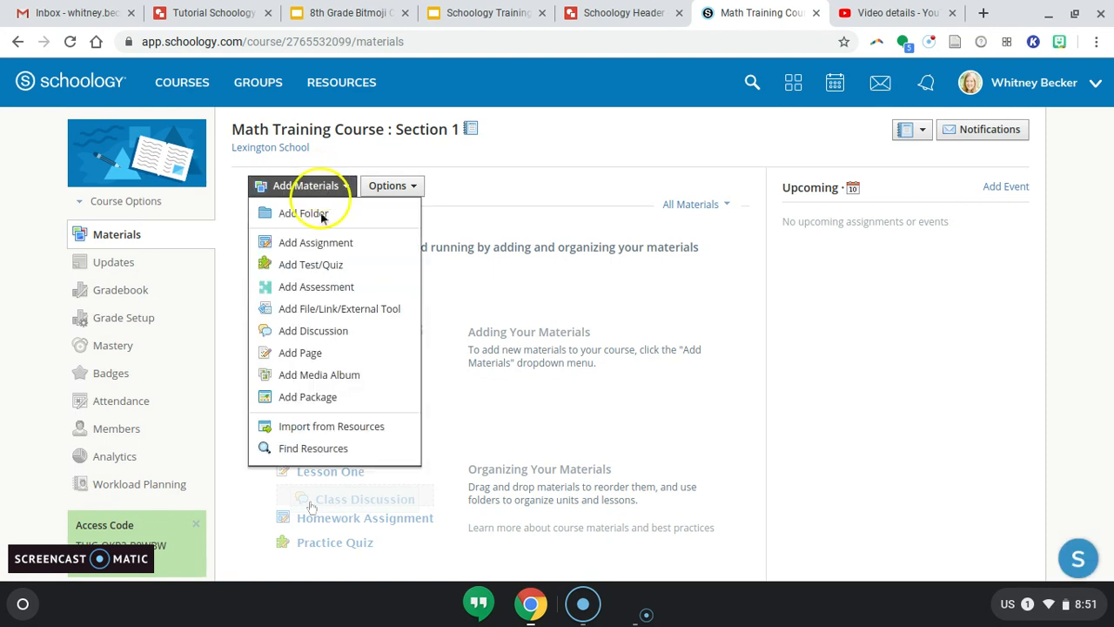
pyautogui.click(309, 355)
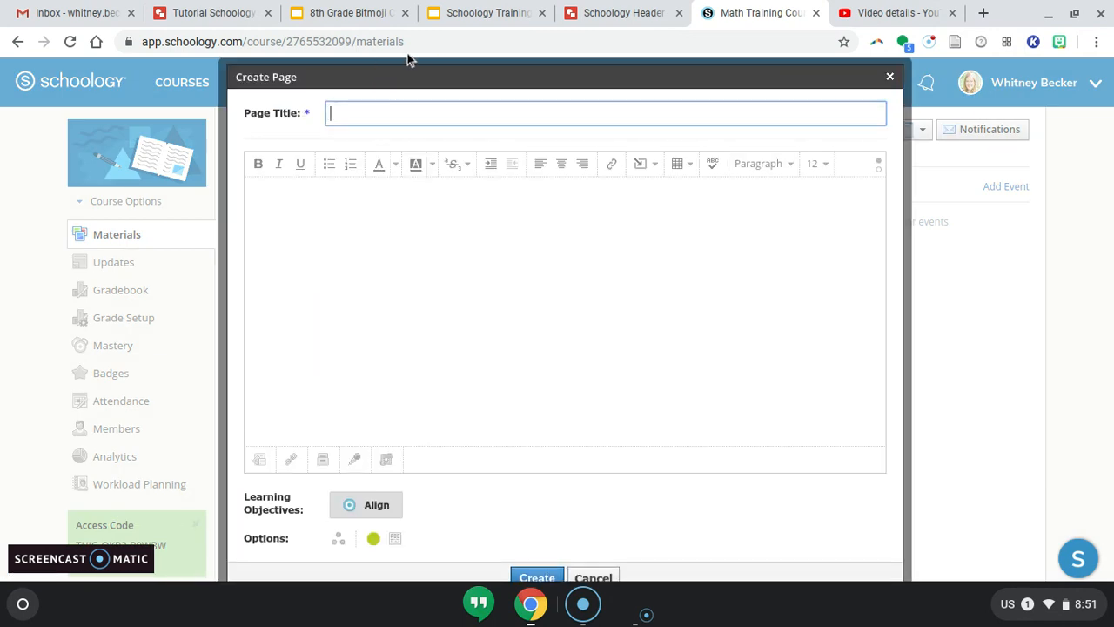
pyautogui.click(408, 111)
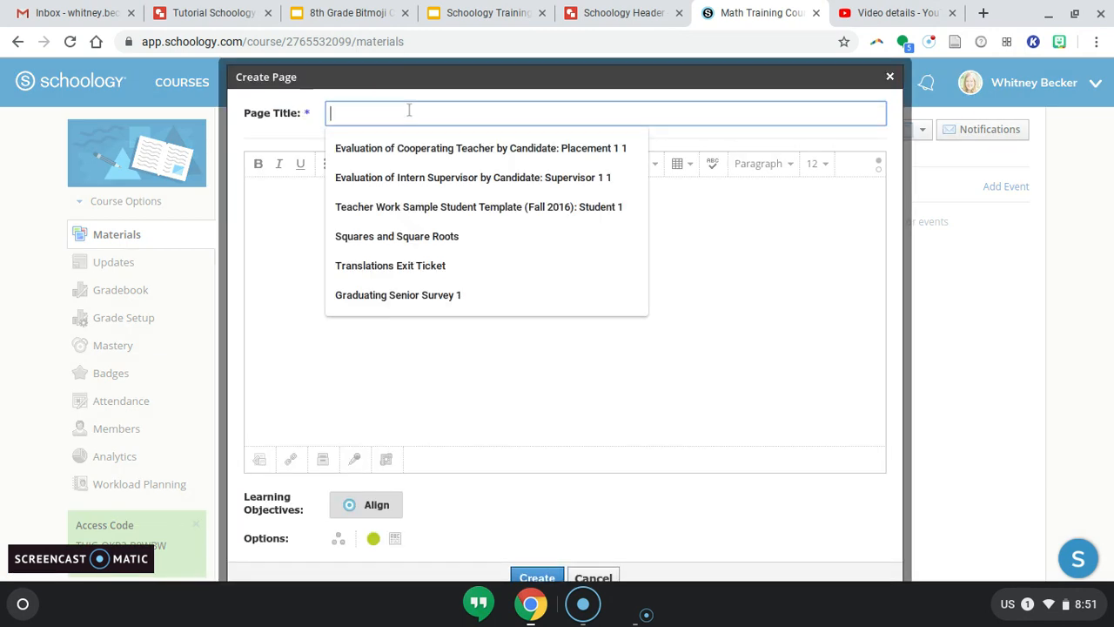
pyautogui.write('Bitmoji Header')
pyautogui.click(398, 146)
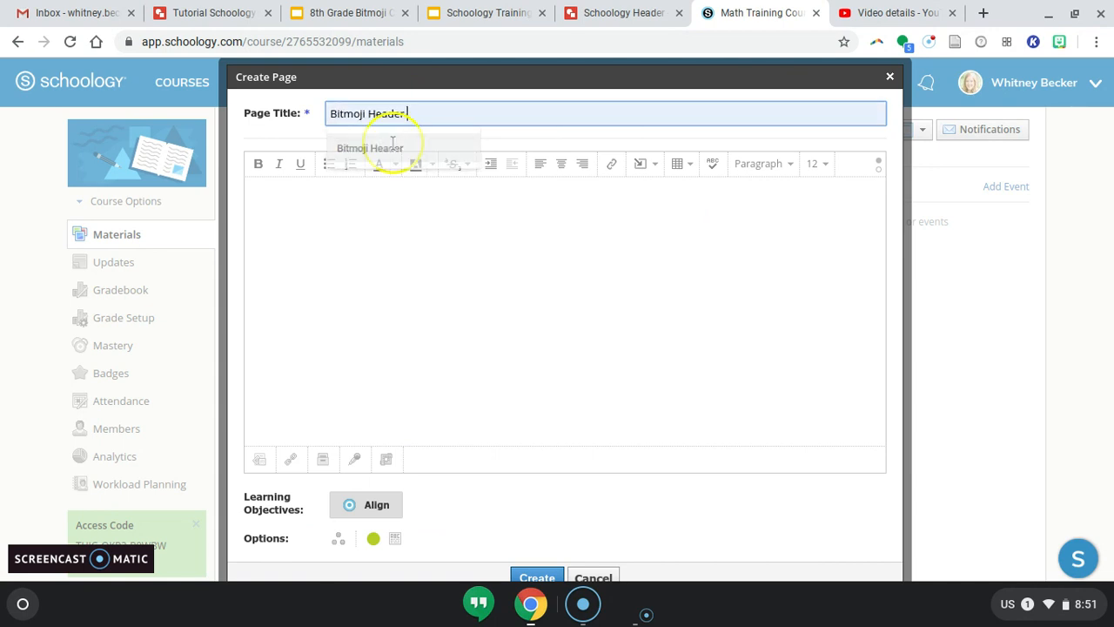
# Embed the Tutorial Schoology Header drawing from Google Drive in the page body
pyautogui.click(654, 168)
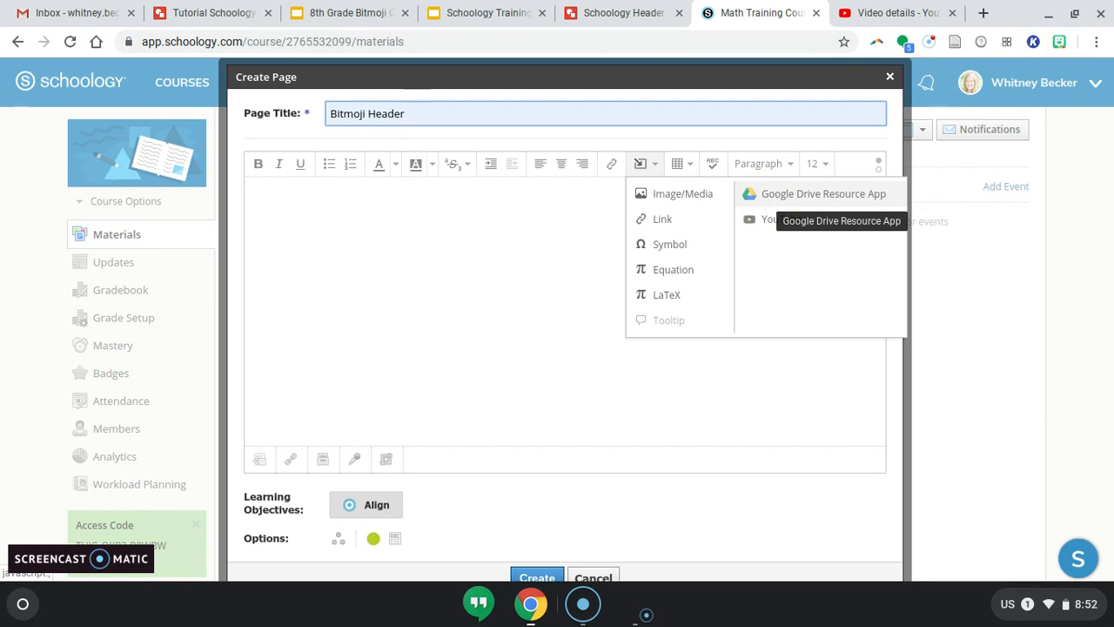
pyautogui.click(770, 198)
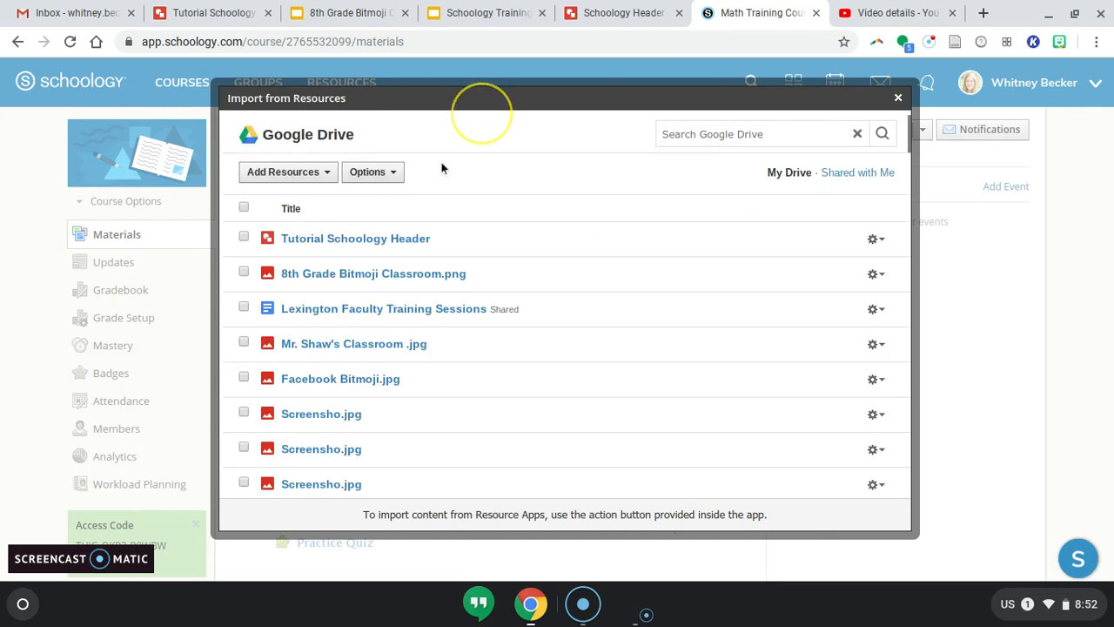
pyautogui.click(244, 235)
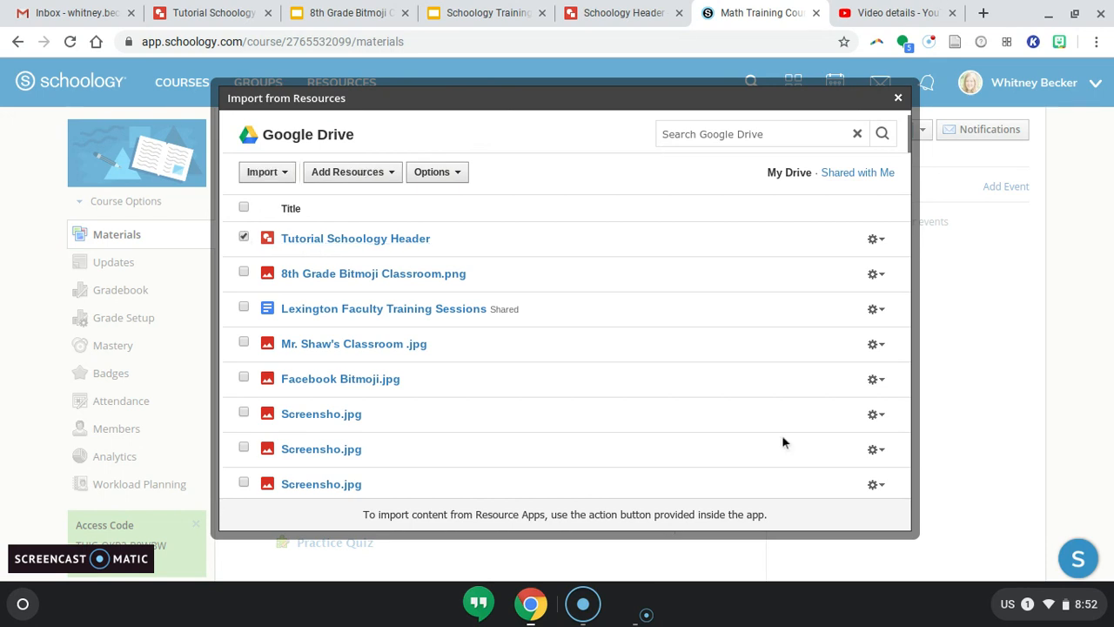
pyautogui.click(266, 173)
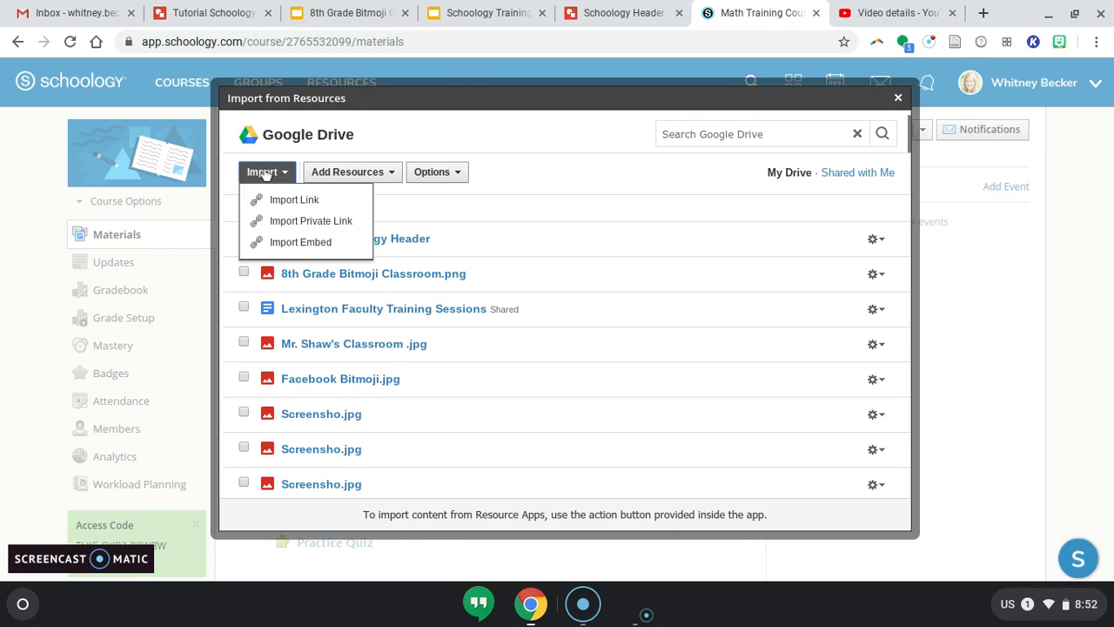
pyautogui.click(275, 243)
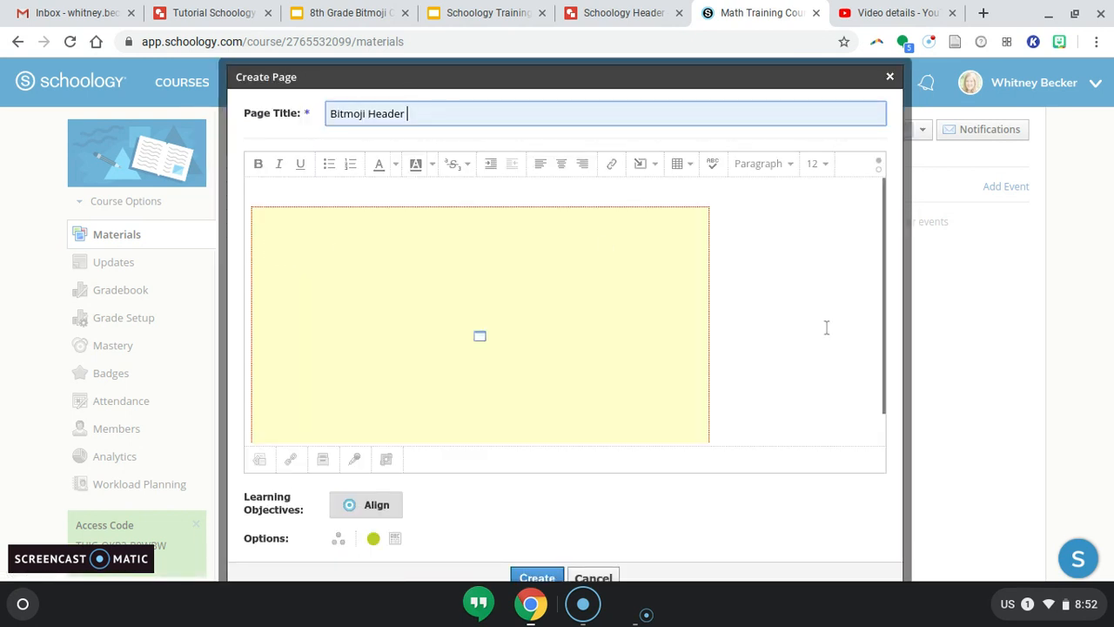
# Set the embedded drawing's width to 900 with constrained proportions and apply the change
pyautogui.click(681, 311)
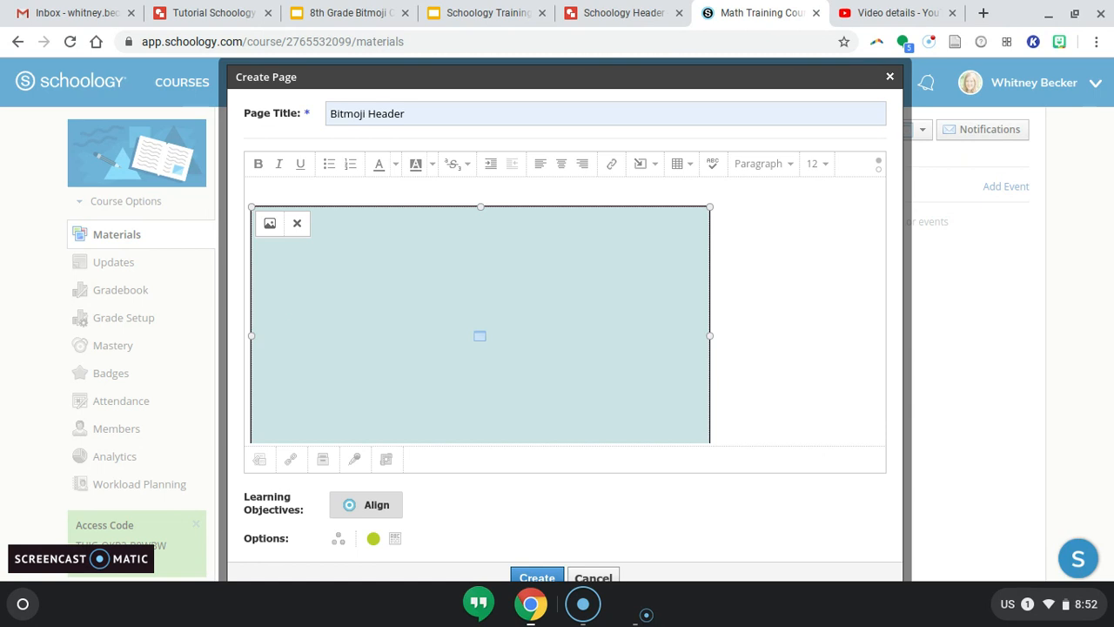
pyautogui.click(269, 224)
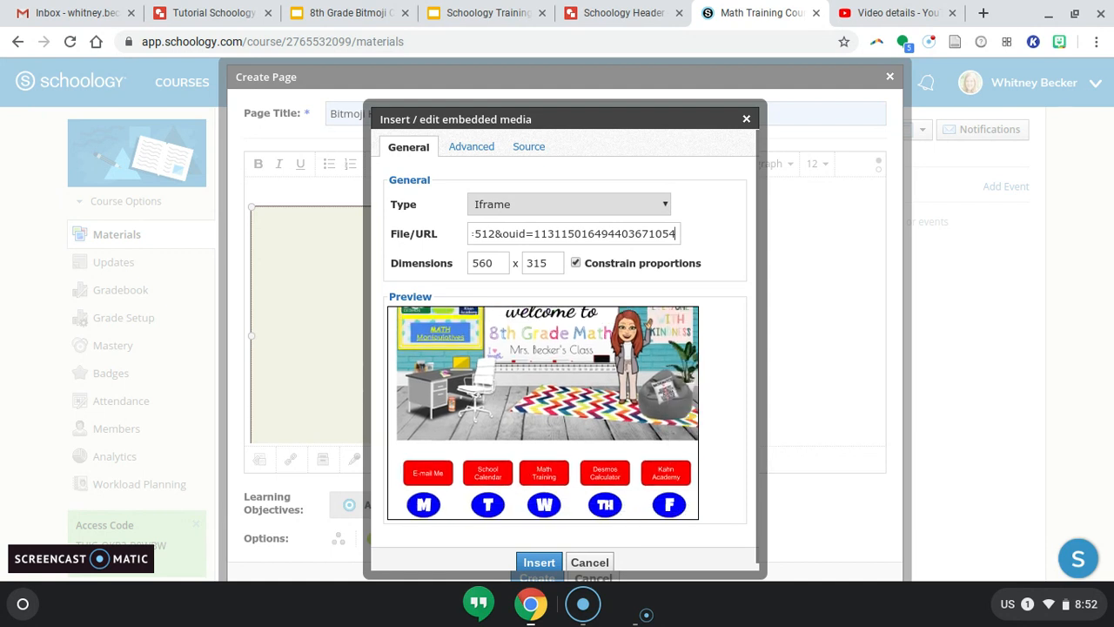
pyautogui.doubleClick(495, 255)
pyautogui.write('900')
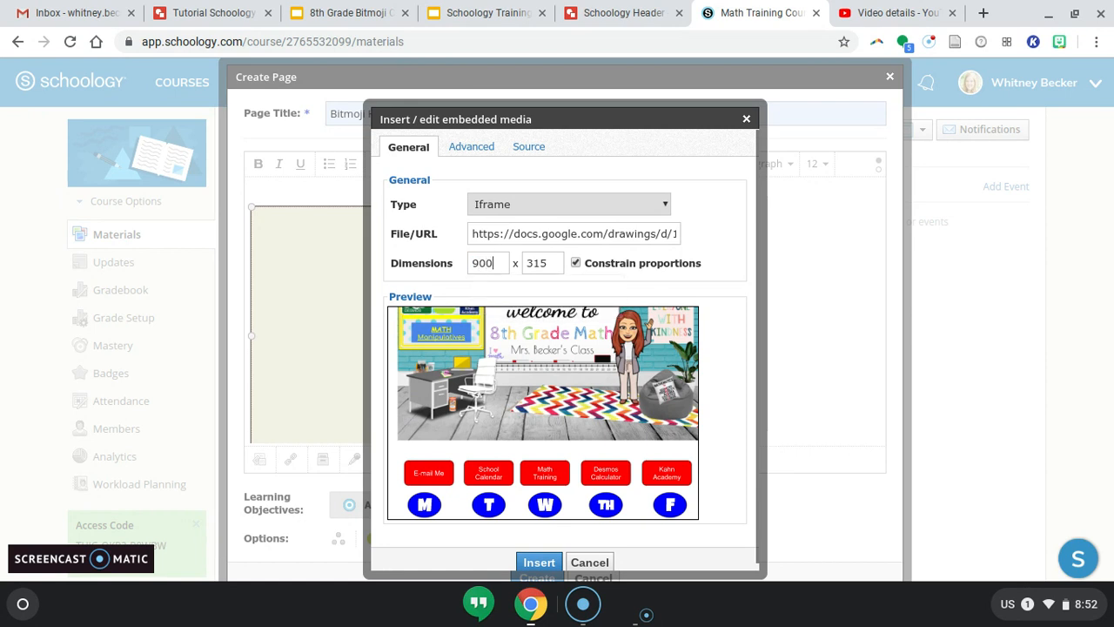
pyautogui.press('Tab')
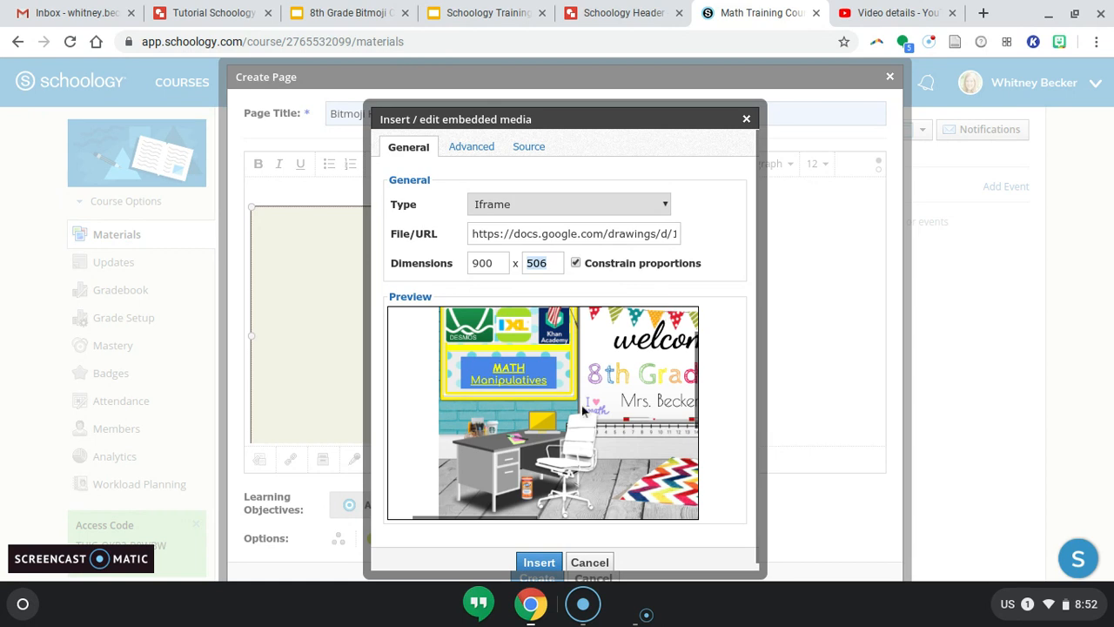
pyautogui.scroll(-1, 738, 322)
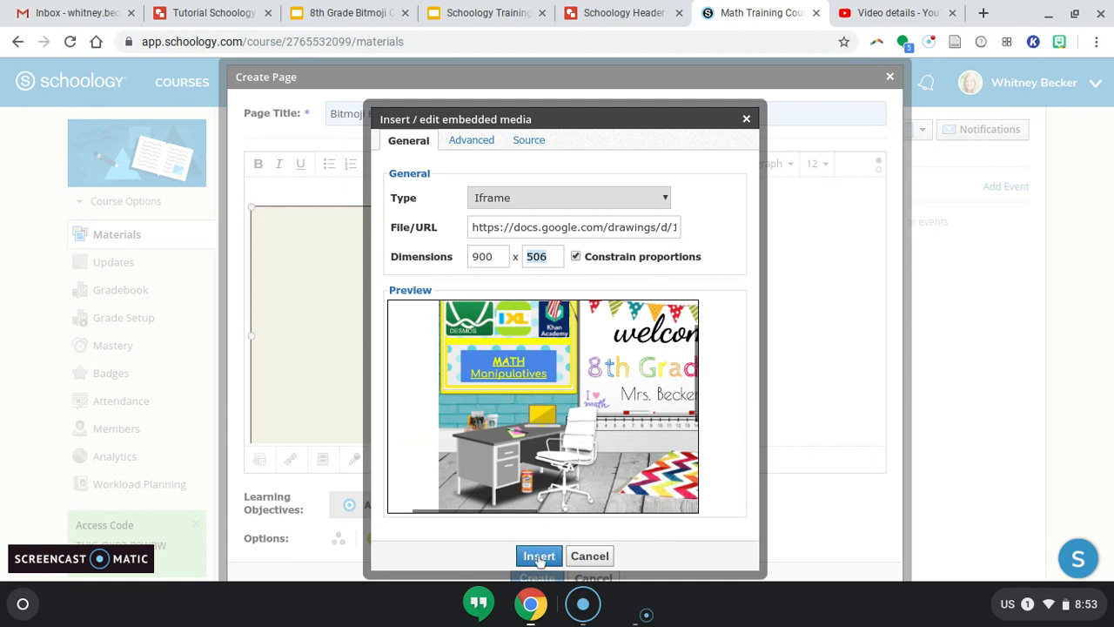
pyautogui.click(540, 557)
# Create the page and open Bitmoji Header from the course materials
pyautogui.scroll(-1, 530, 542)
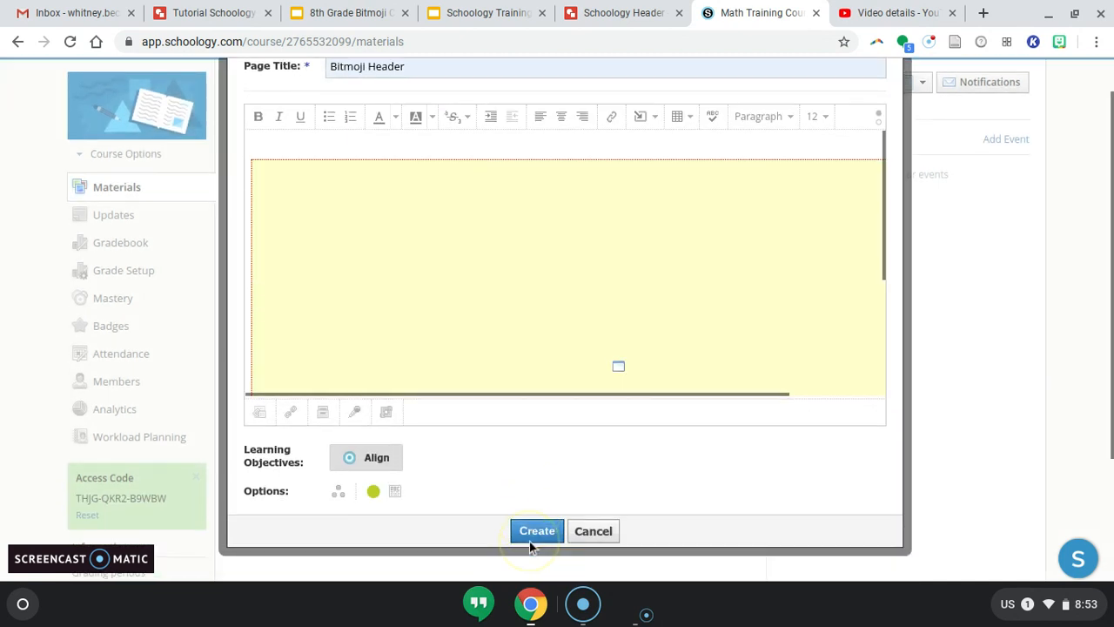
pyautogui.click(537, 527)
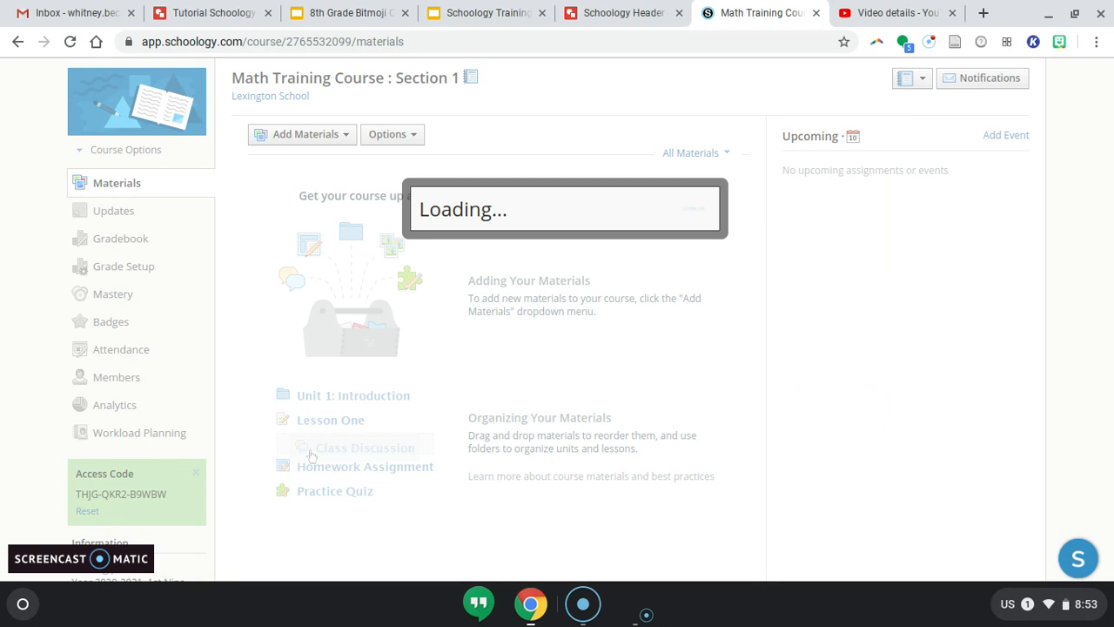
pyautogui.click(114, 239)
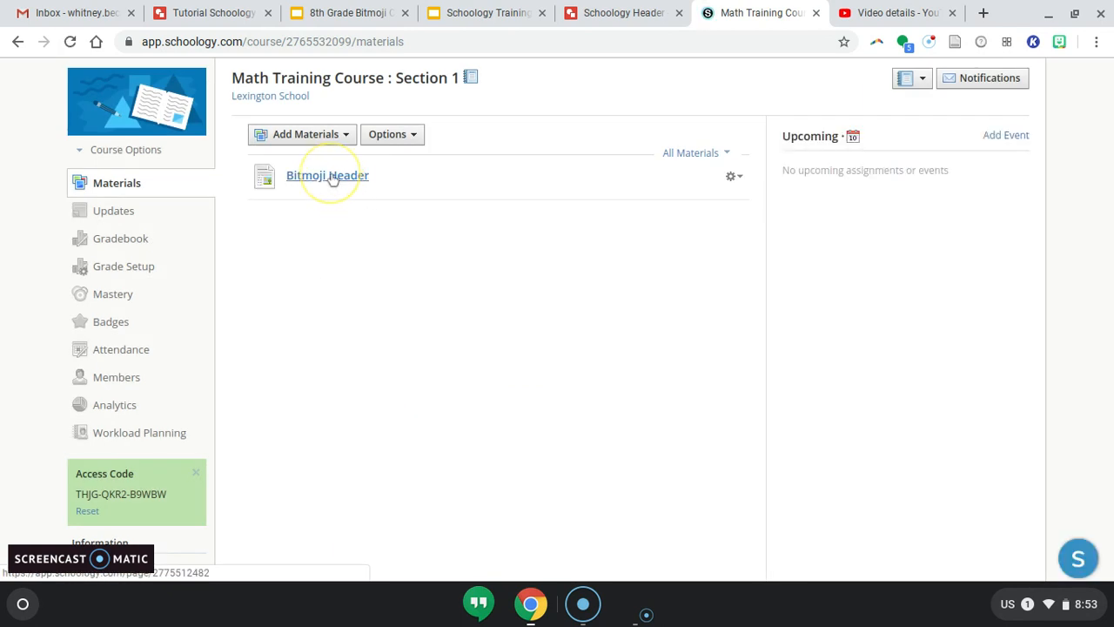
pyautogui.click(333, 178)
pyautogui.click(336, 182)
pyautogui.click(335, 182)
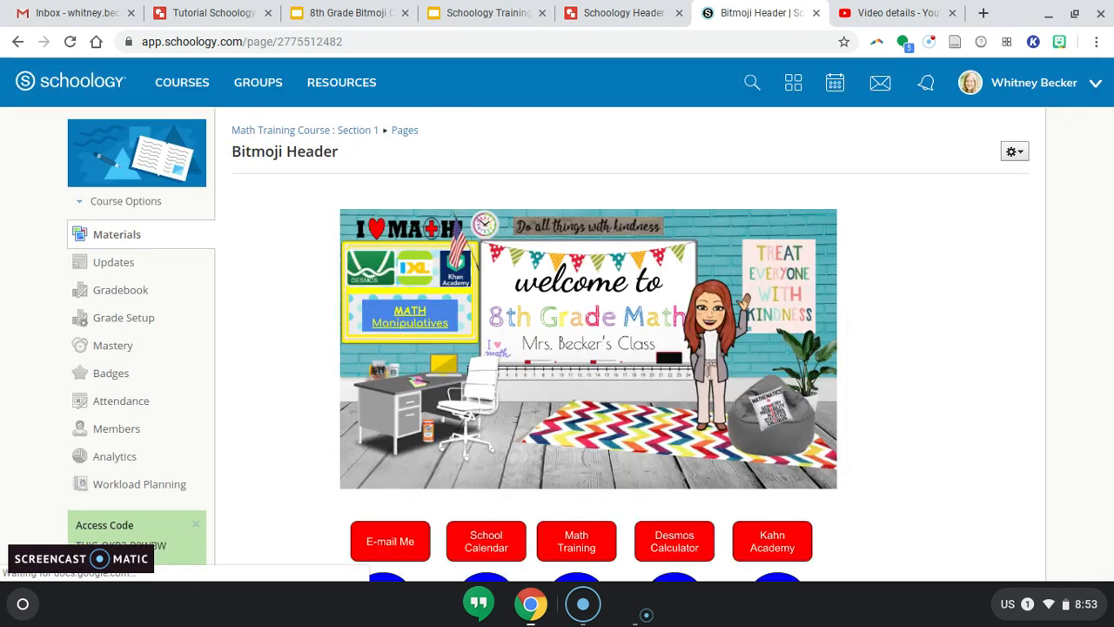
# Copy the whole embedded header from the Bitmoji Header page into a new update for the course
pyautogui.scroll(-1, 557, 313)
pyautogui.scroll(-1, 557, 313)
pyautogui.scroll(3, 557, 313)
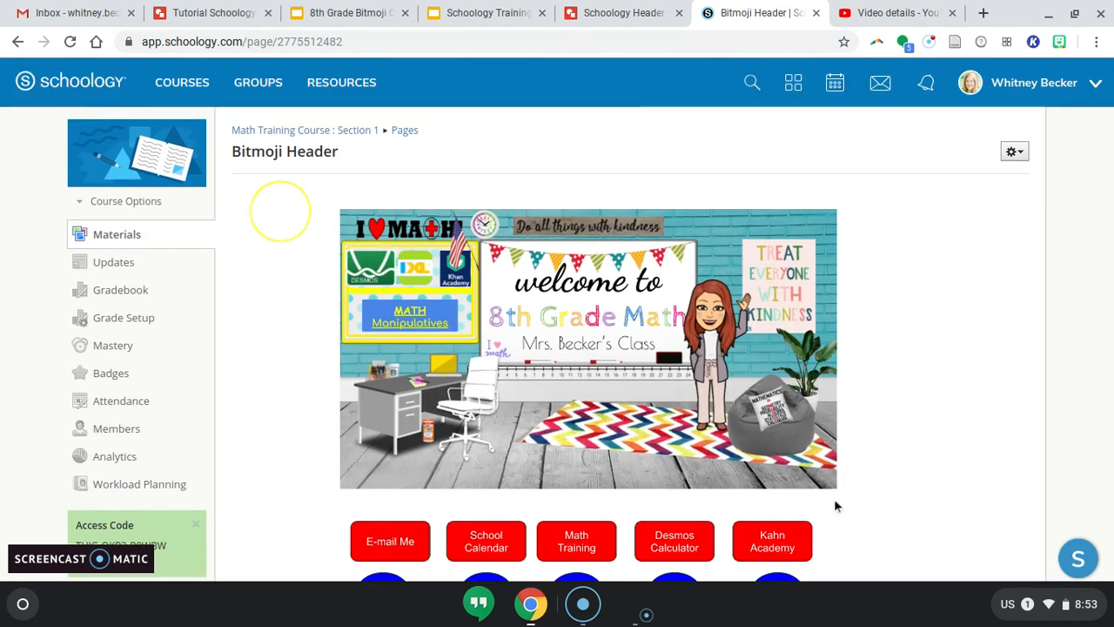
pyautogui.scroll(-1, 830, 547)
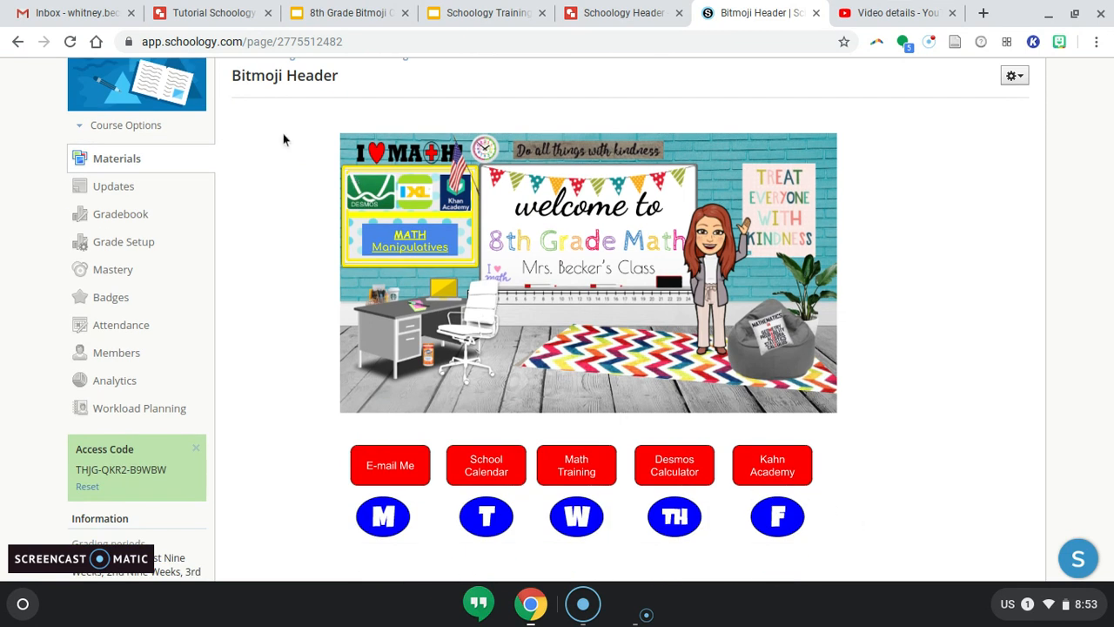
pyautogui.scroll(-1, 296, 126)
pyautogui.scroll(2, 296, 122)
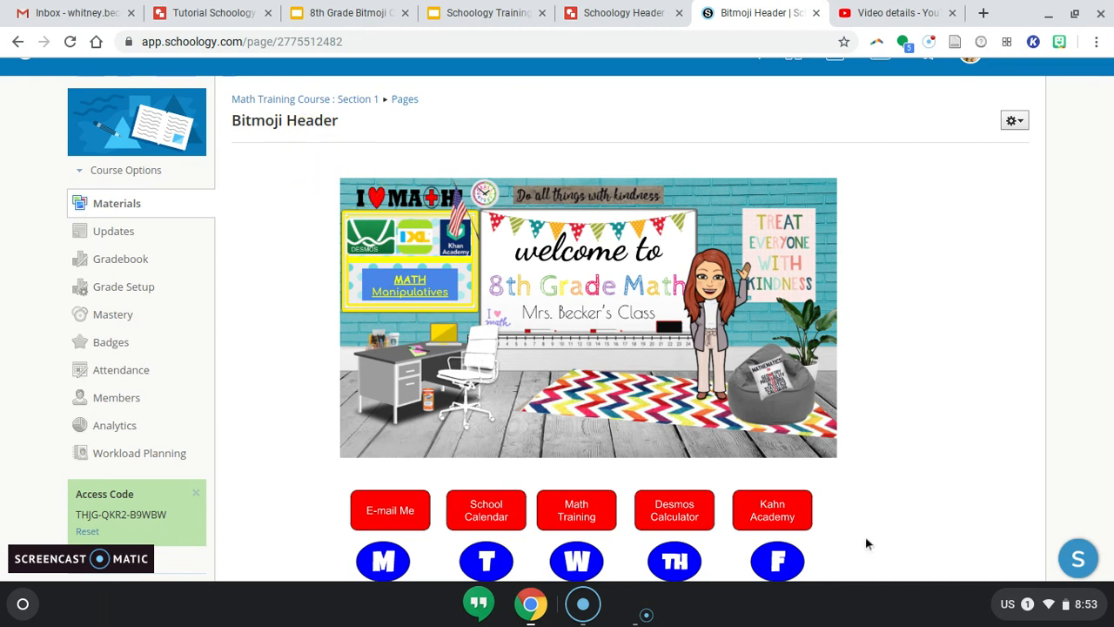
pyautogui.moveTo(666, 92); pyautogui.dragTo(655, 175)
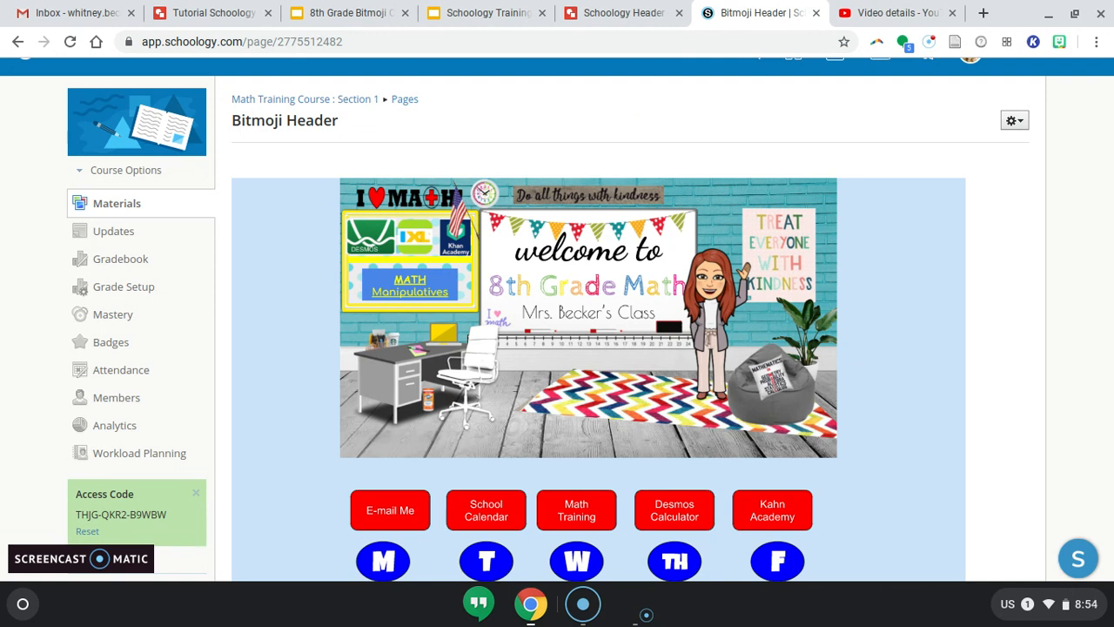
pyautogui.click(122, 244)
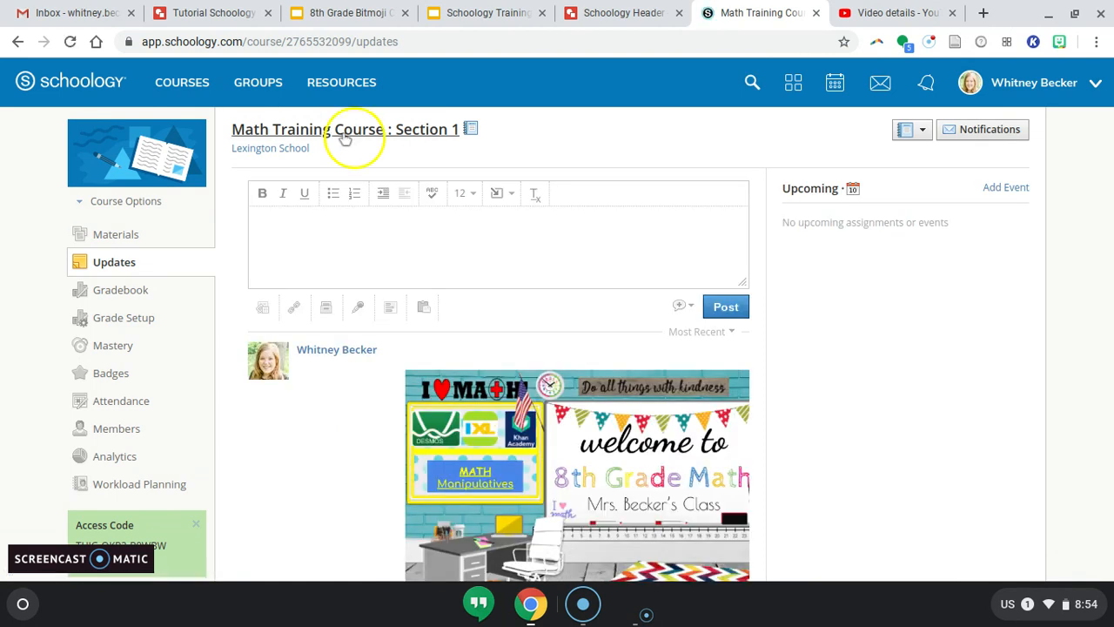
pyautogui.click(331, 189)
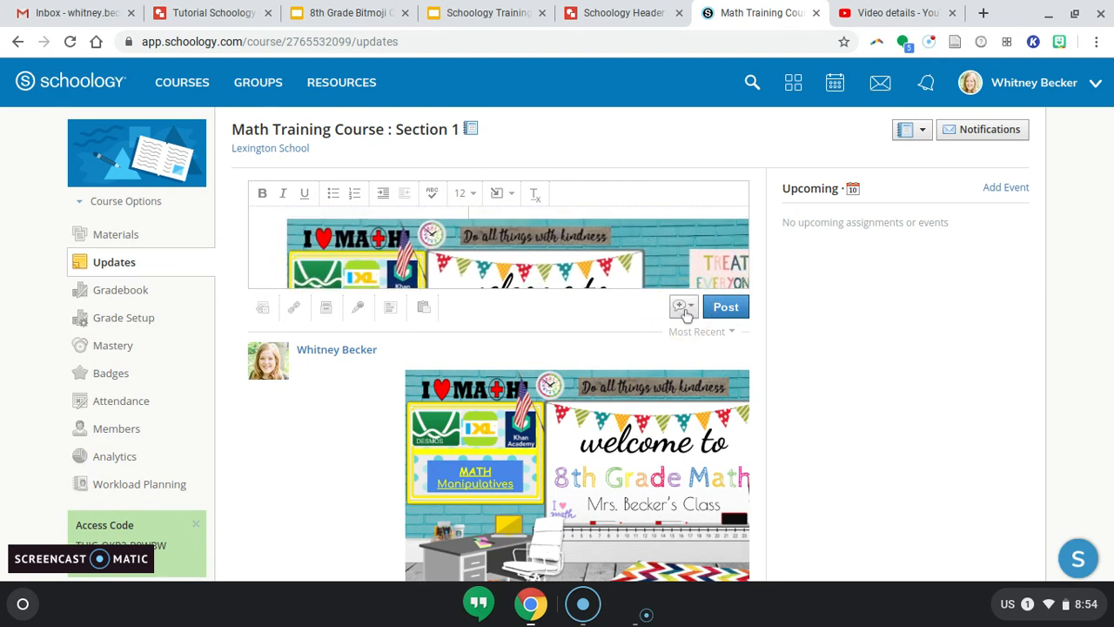
# Mark the update as an announcement and post it to the course
pyautogui.click(684, 311)
pyautogui.click(683, 335)
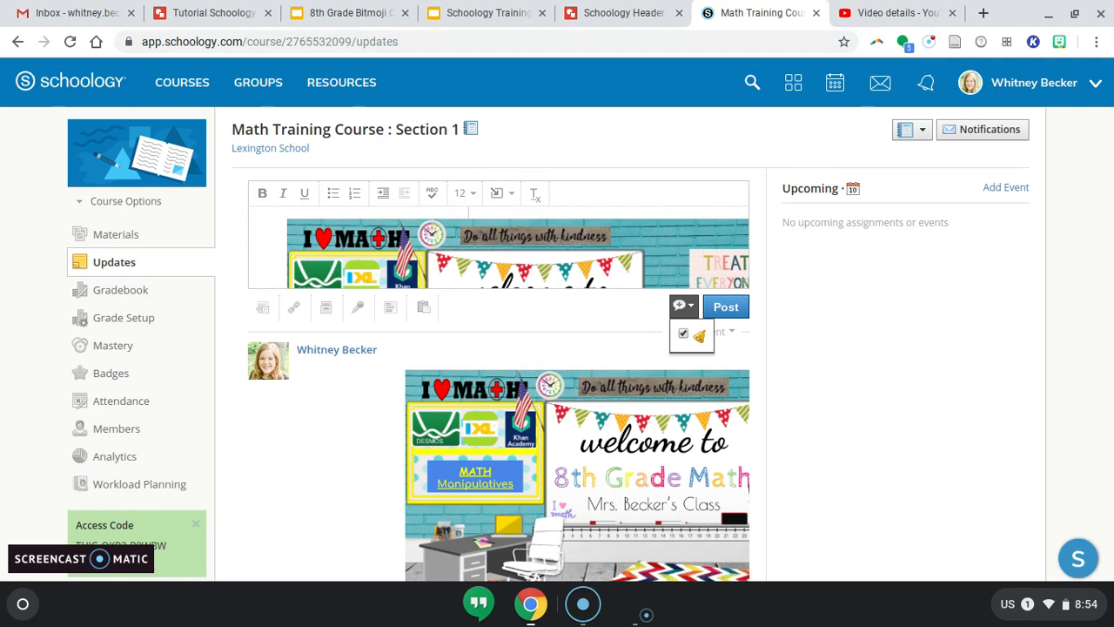
pyautogui.click(727, 313)
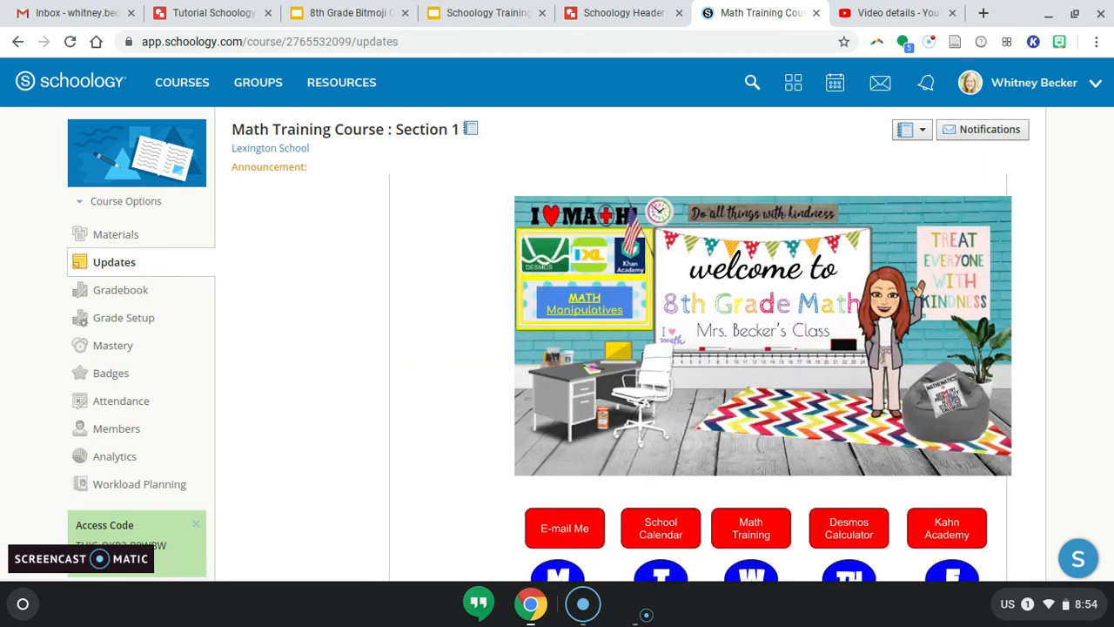
# Test the Desmos Calculator link in the announcement header, look over the site it opens and close that site
pyautogui.scroll(-3, 556, 344)
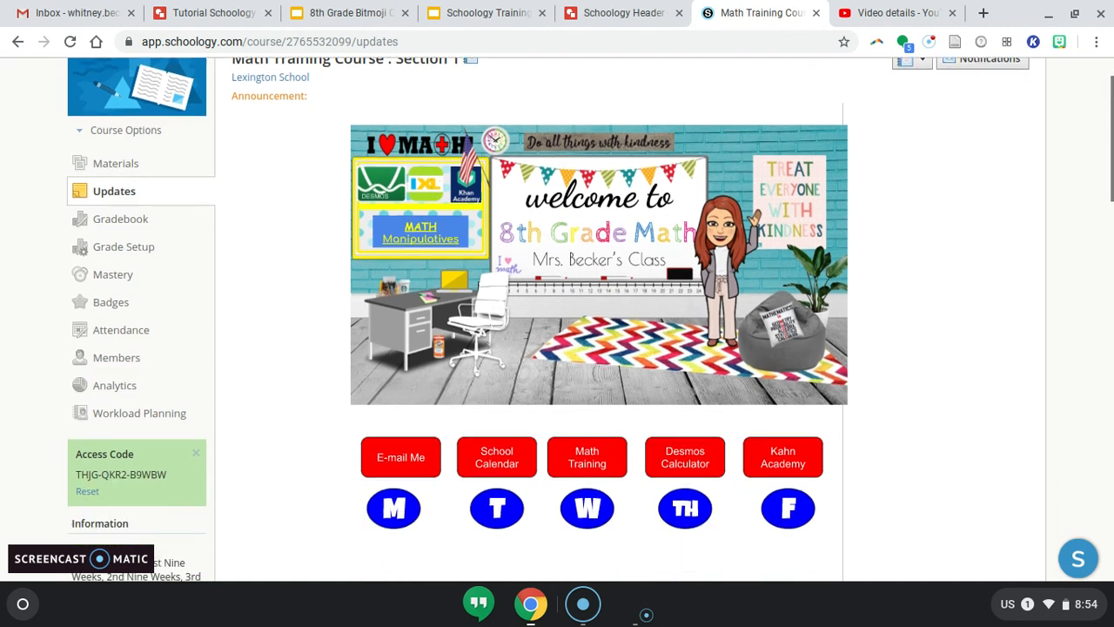
pyautogui.scroll(3, 557, 344)
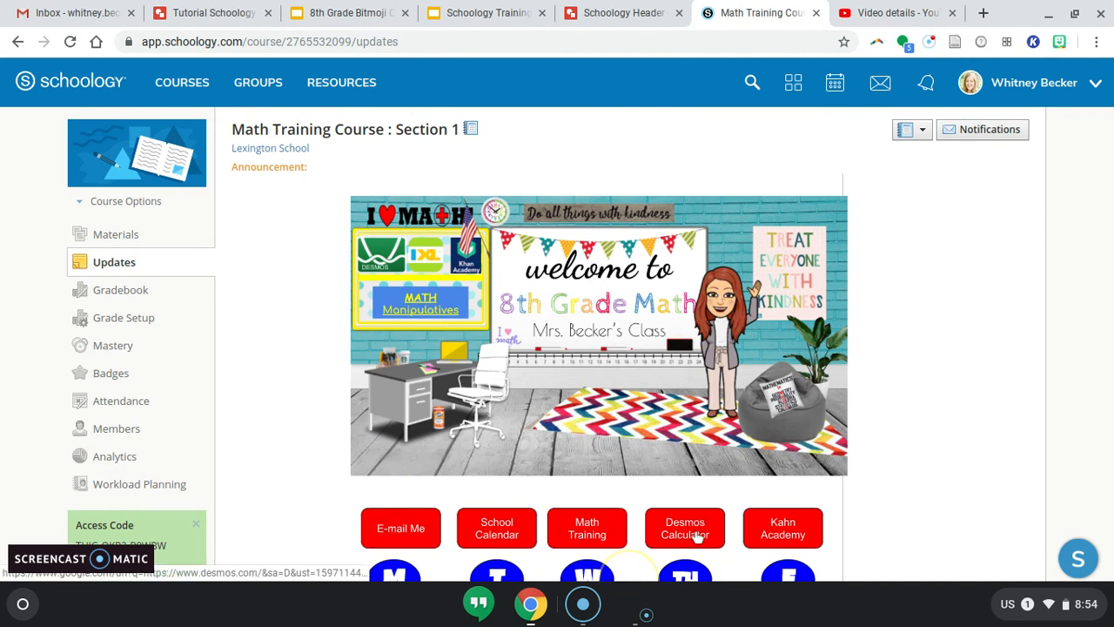
pyautogui.click(696, 539)
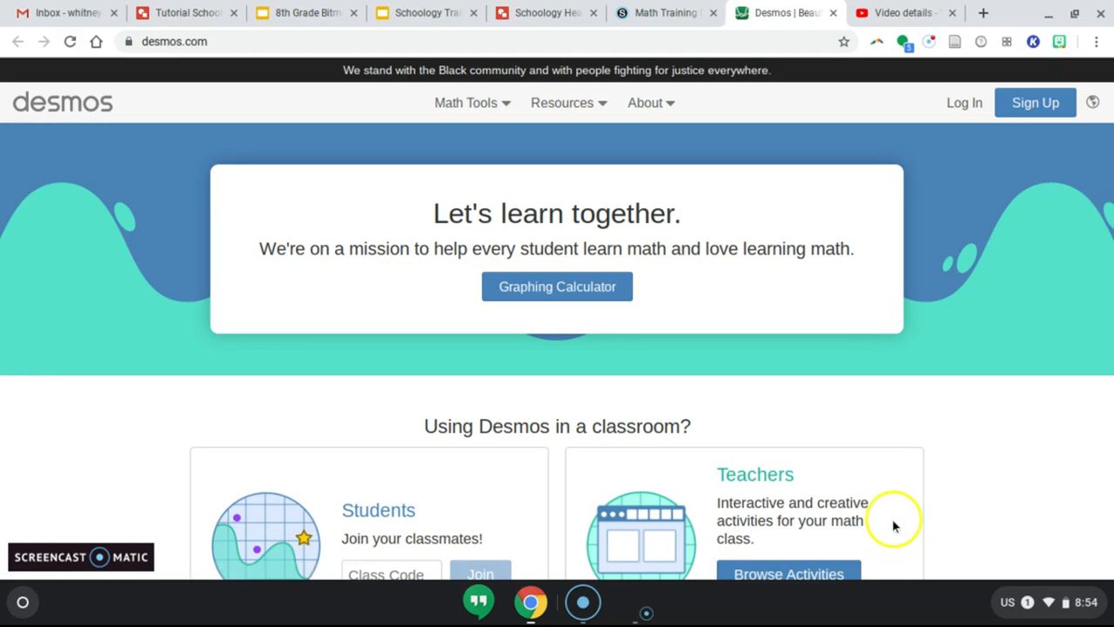
pyautogui.scroll(-5, 892, 518)
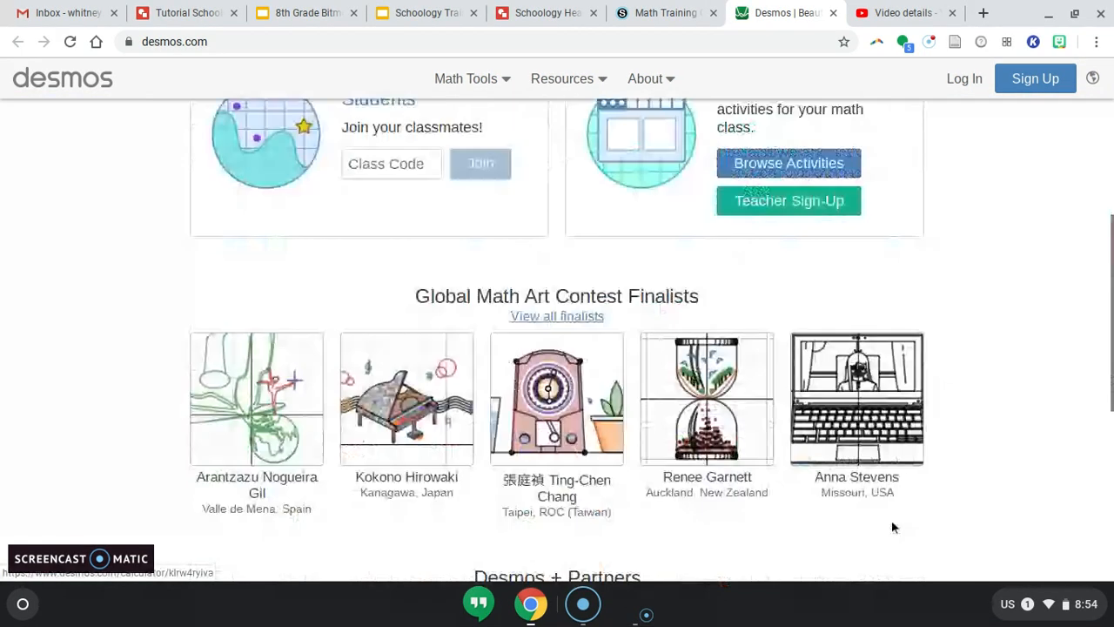
pyautogui.scroll(5, 556, 330)
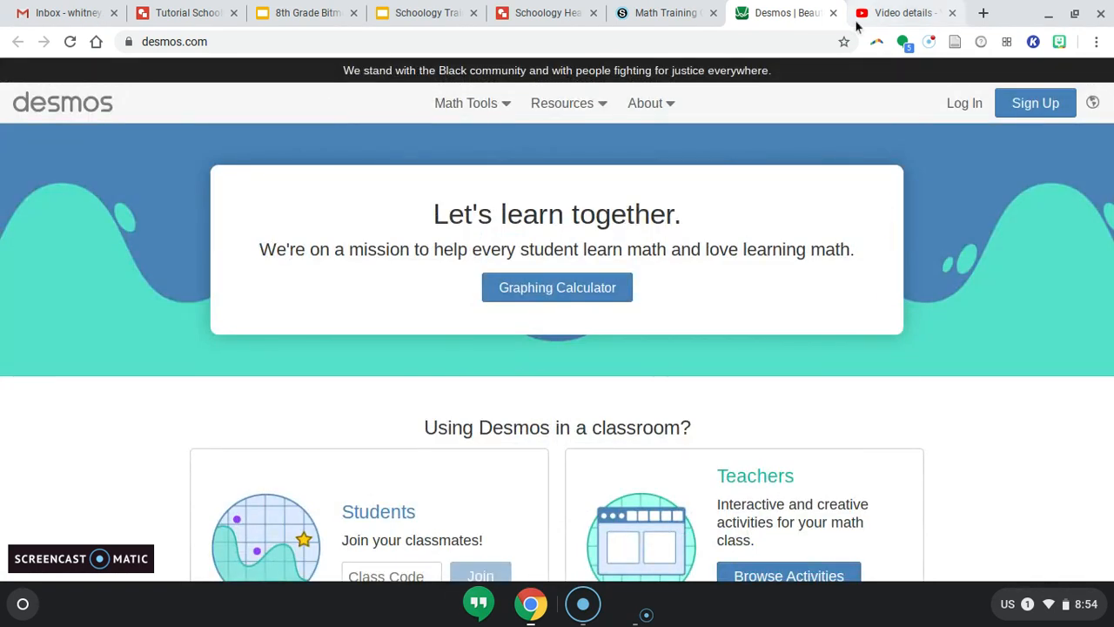
pyautogui.click(833, 13)
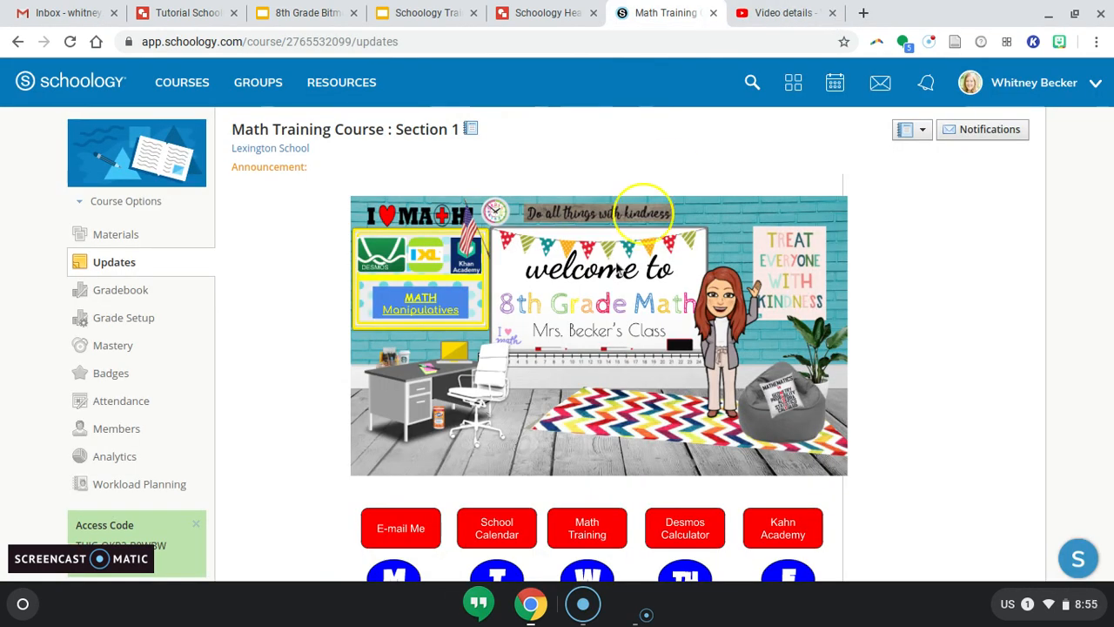
# Test the Monday (M) link in the announcement header by opening its assignment
pyautogui.scroll(-2, 438, 398)
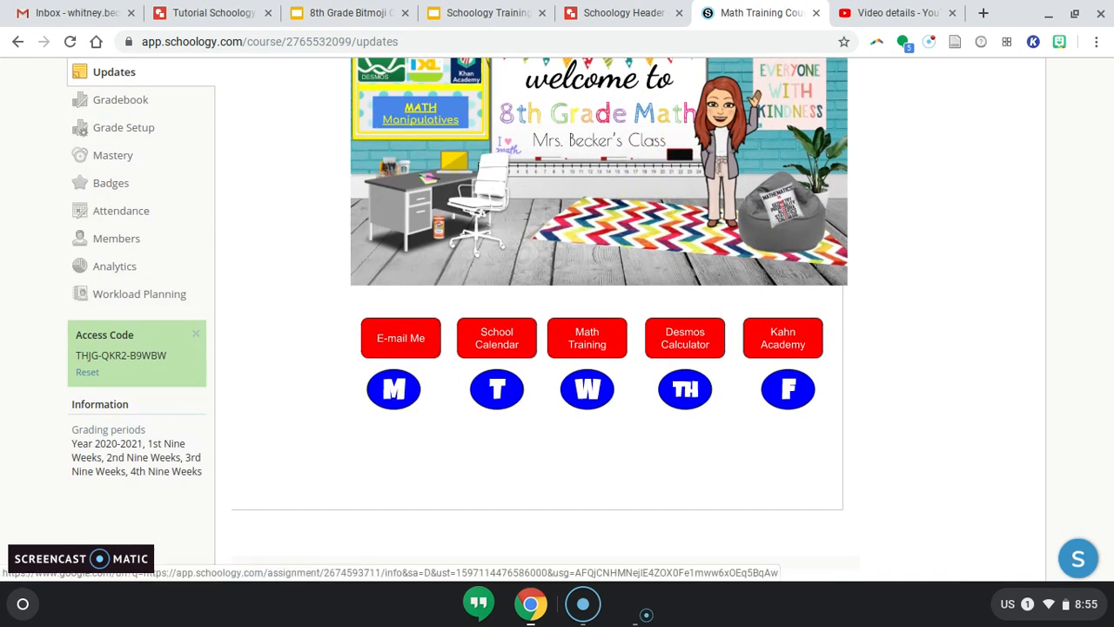
pyautogui.click(409, 402)
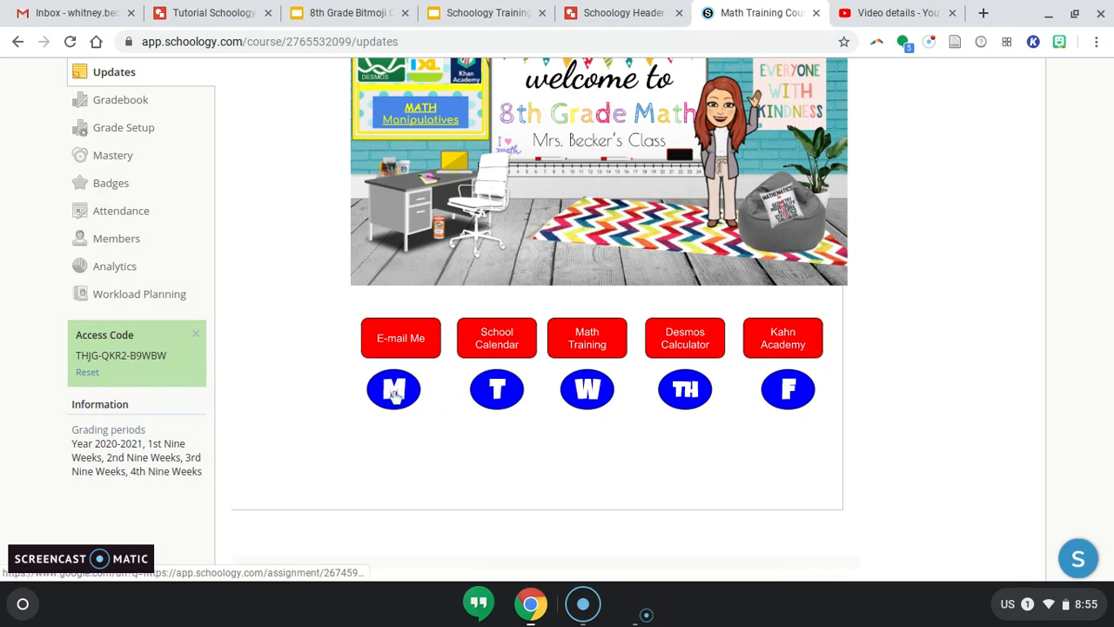
pyautogui.click(396, 392)
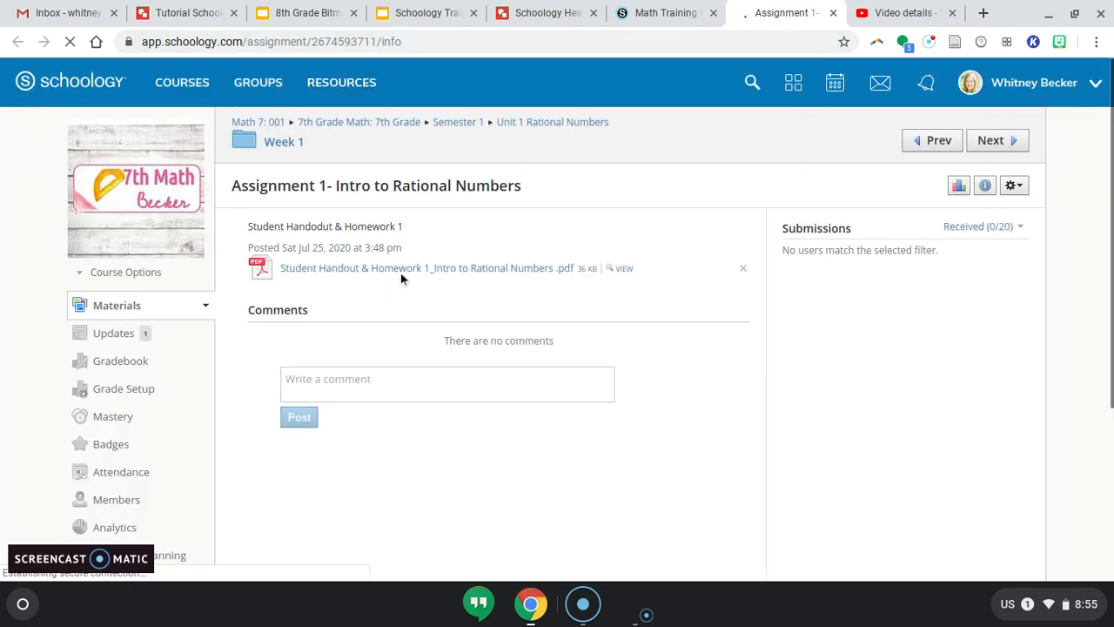
# Download the Student Handout & Homework 1 PDF attached to the assignment, view the downloaded file and close it
pyautogui.click(401, 272)
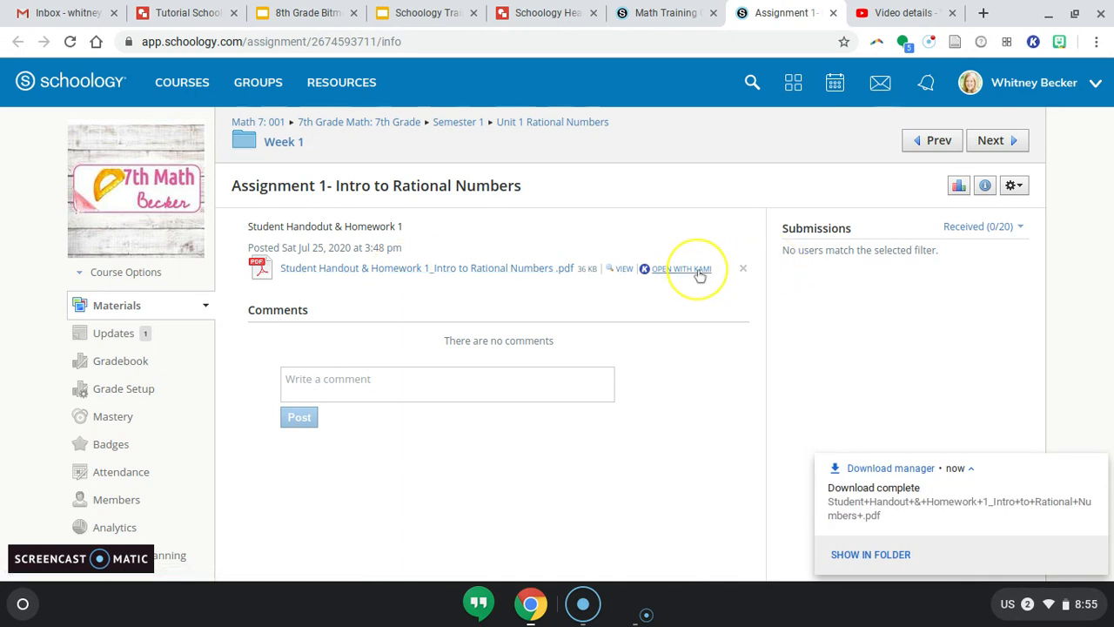
pyautogui.click(938, 518)
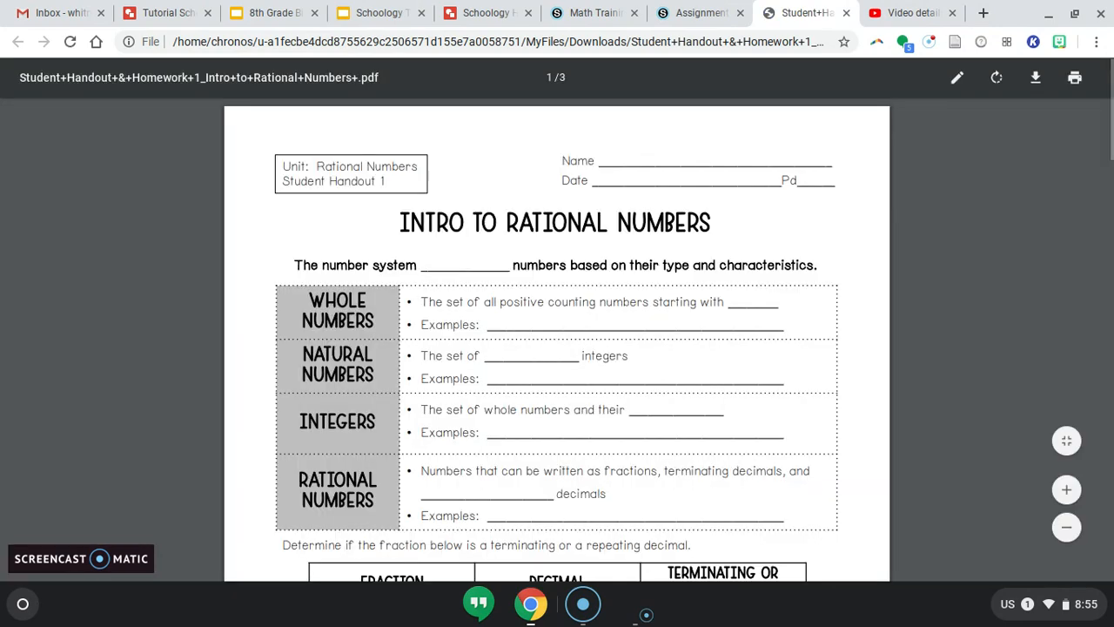
pyautogui.scroll(-5, 736, 401)
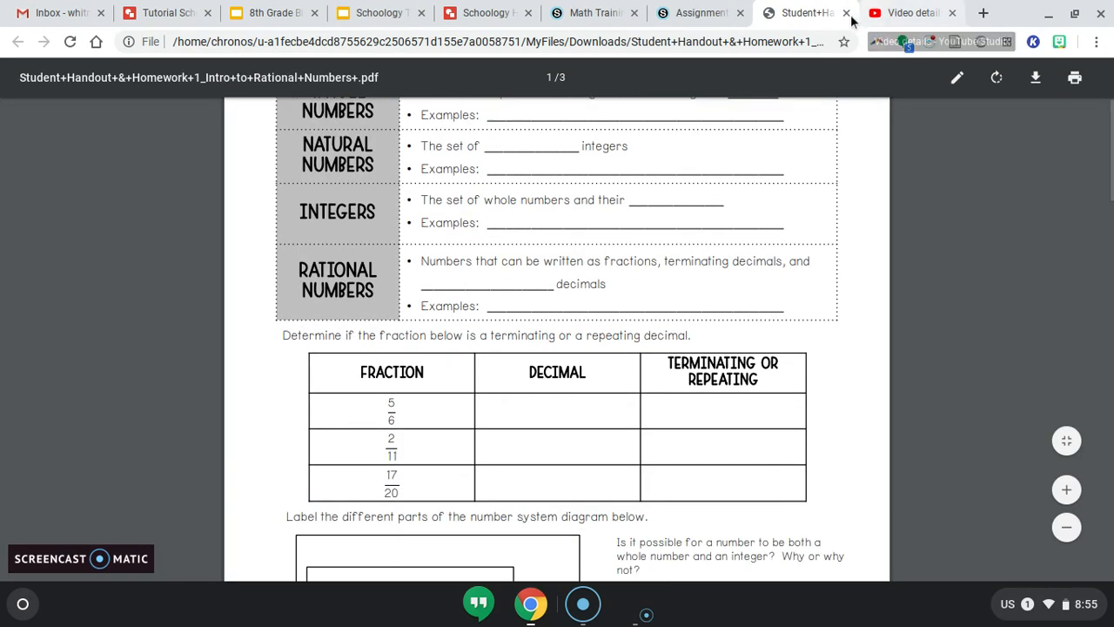
pyautogui.click(846, 14)
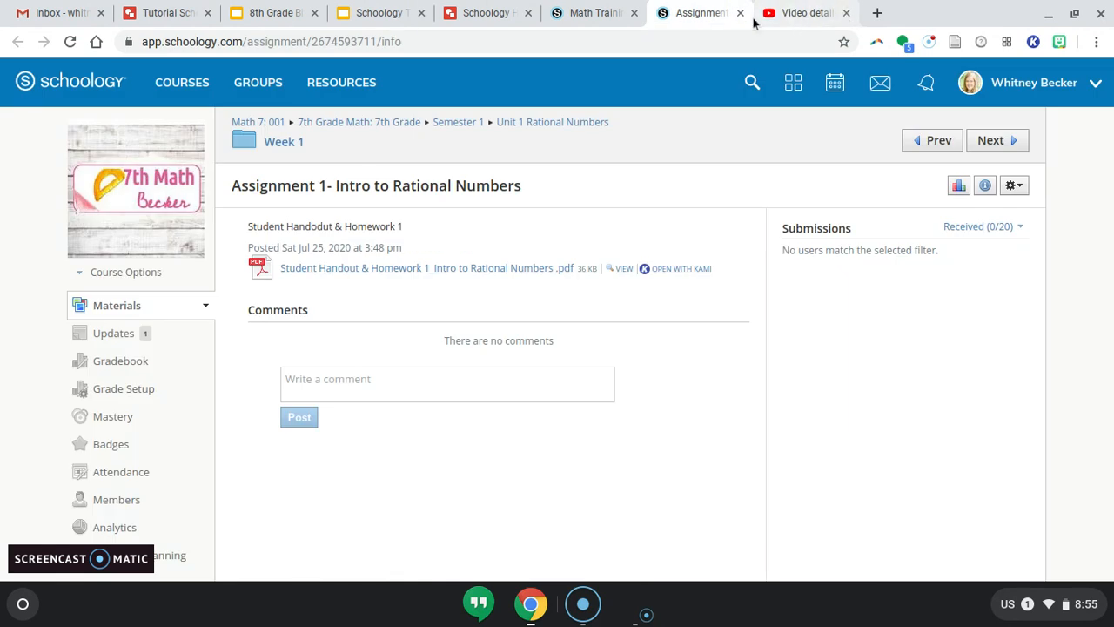
# Return to the Math Training Course updates and examine the posted announcement header, its link buttons and the feed below
pyautogui.click(603, 9)
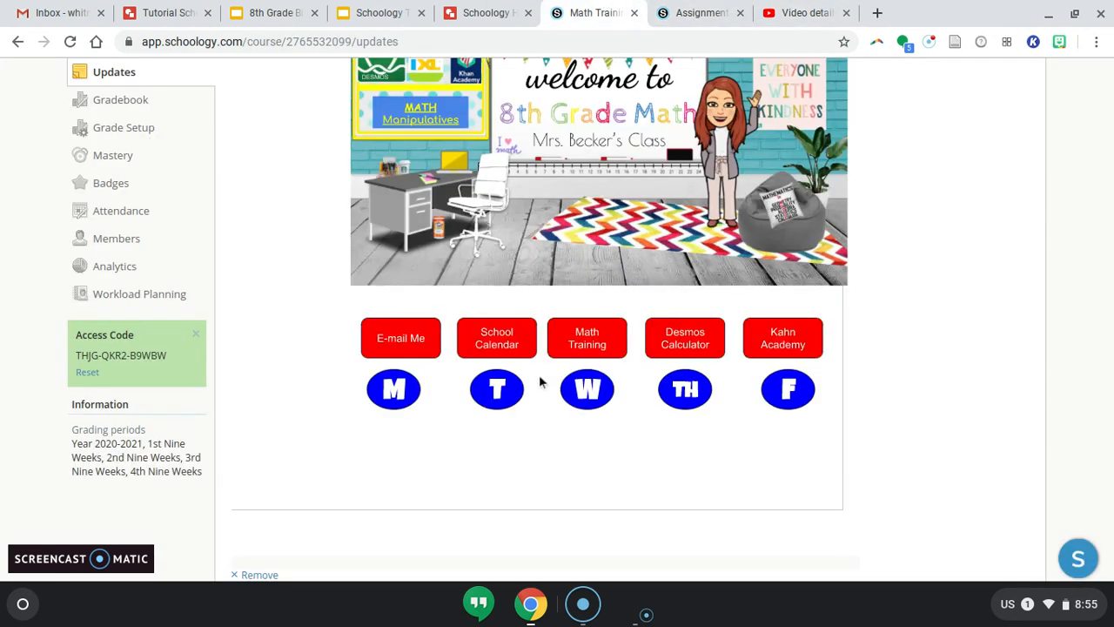
pyautogui.hscroll(-1, 548, 406)
pyautogui.hscroll(2, 548, 405)
pyautogui.scroll(1, 548, 406)
pyautogui.scroll(3, 550, 414)
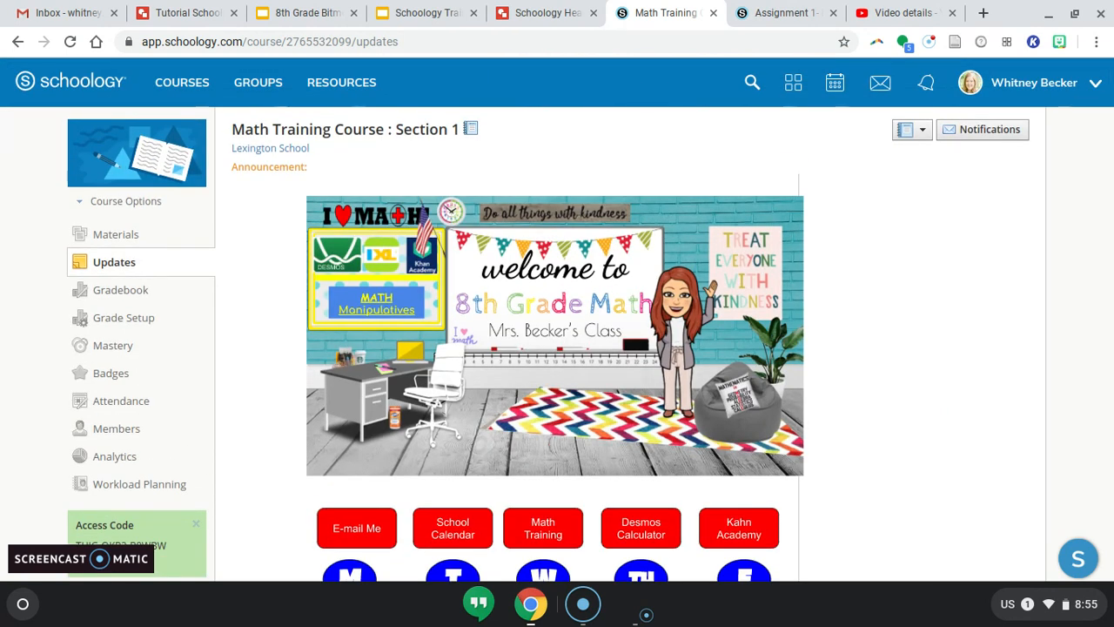
pyautogui.scroll(-10, 550, 414)
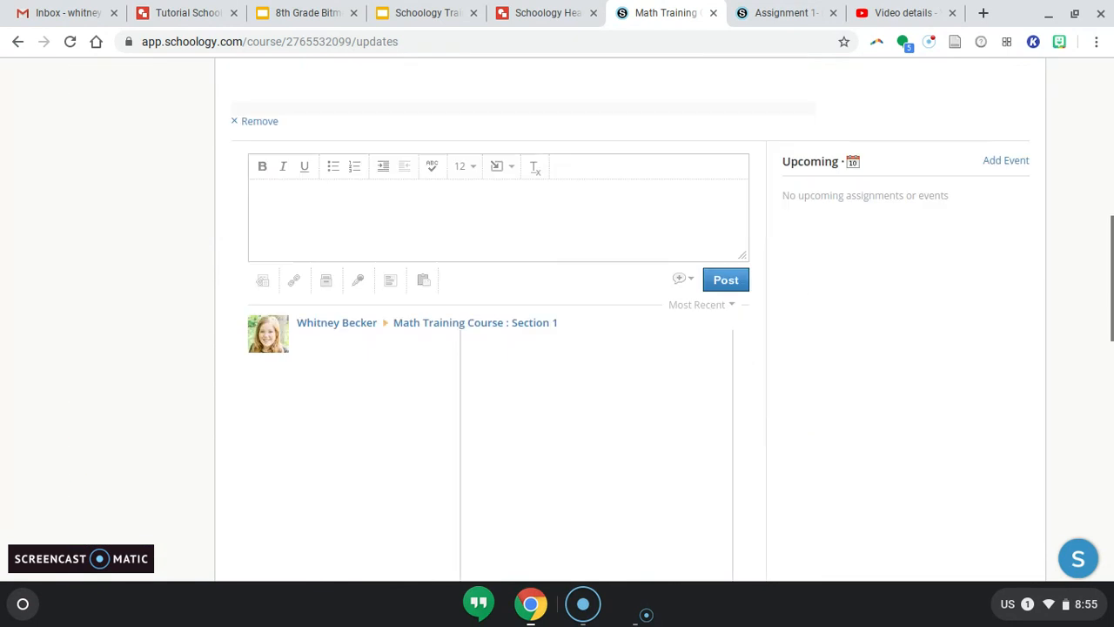
pyautogui.scroll(12, 550, 414)
pyautogui.scroll(3, 557, 318)
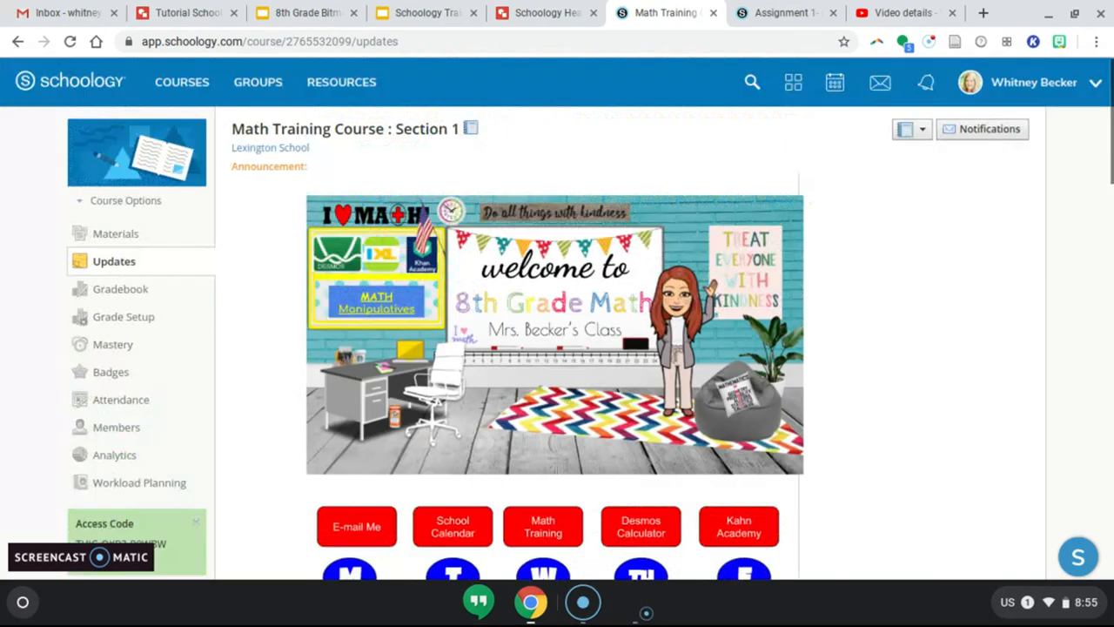
pyautogui.scroll(-1, 557, 318)
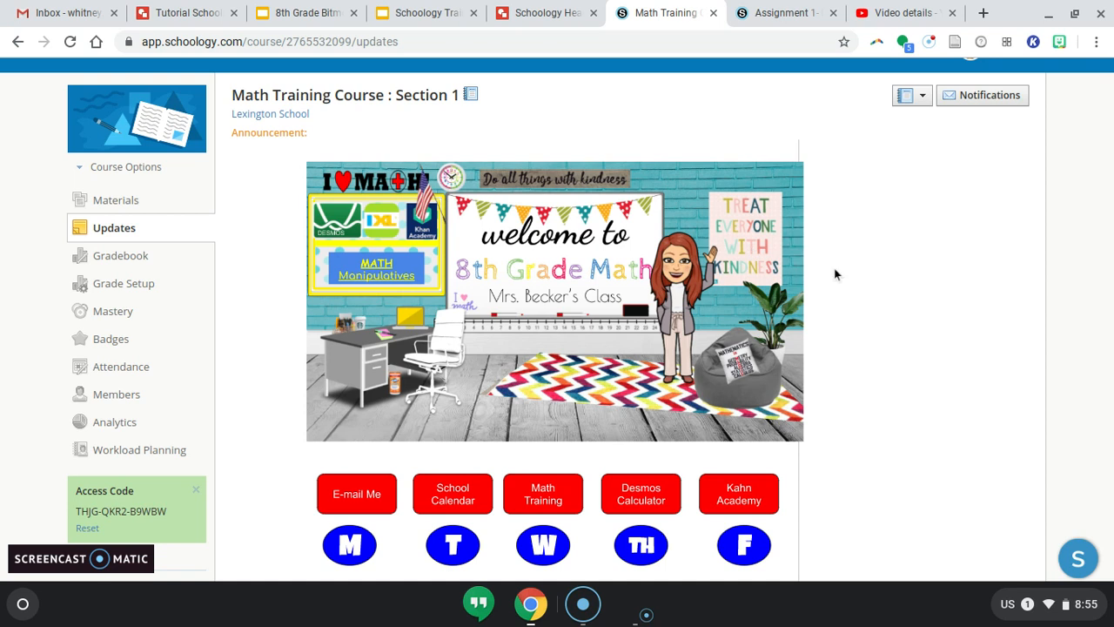
pyautogui.scroll(-1, 833, 274)
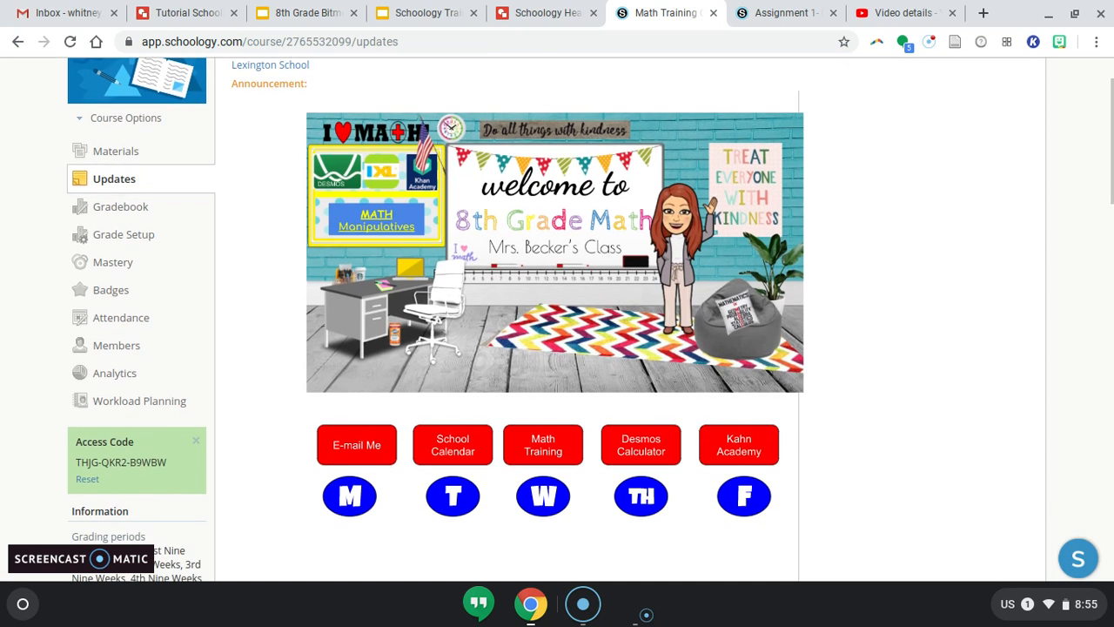